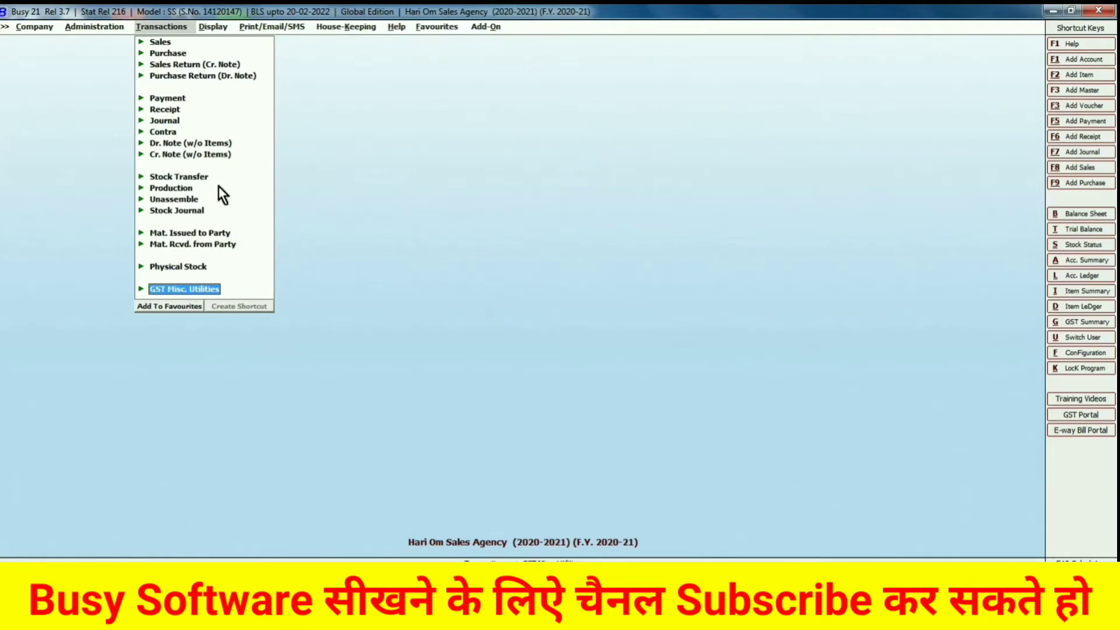
Step: View the monthly GSTR-1 JSON download status in the GST miscellaneous utilities and close it
left_click(198, 290)
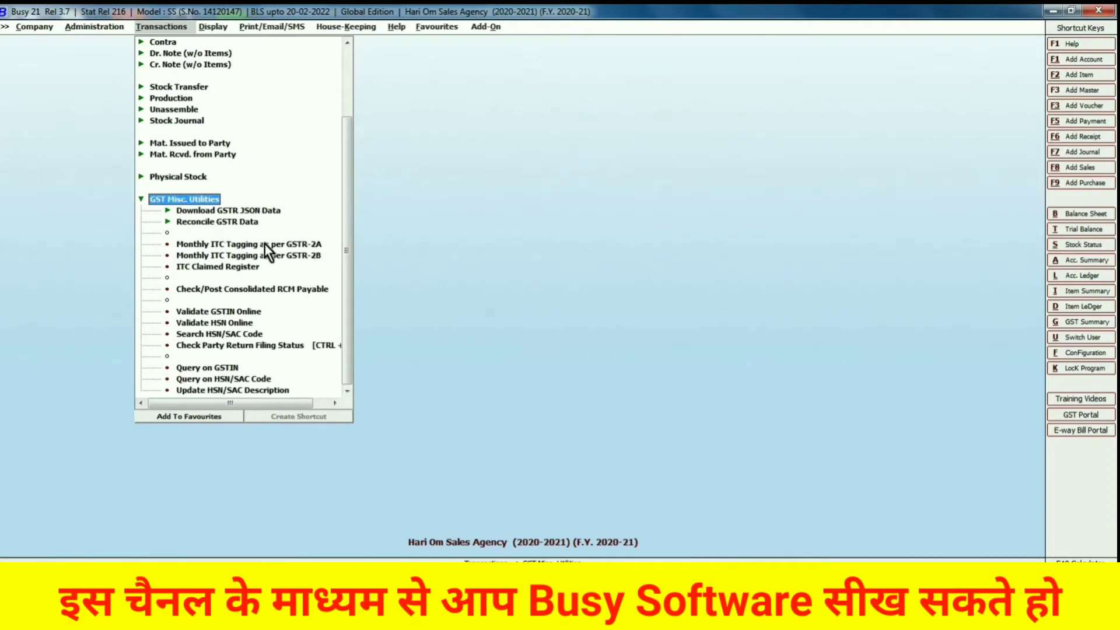
left_click(238, 212)
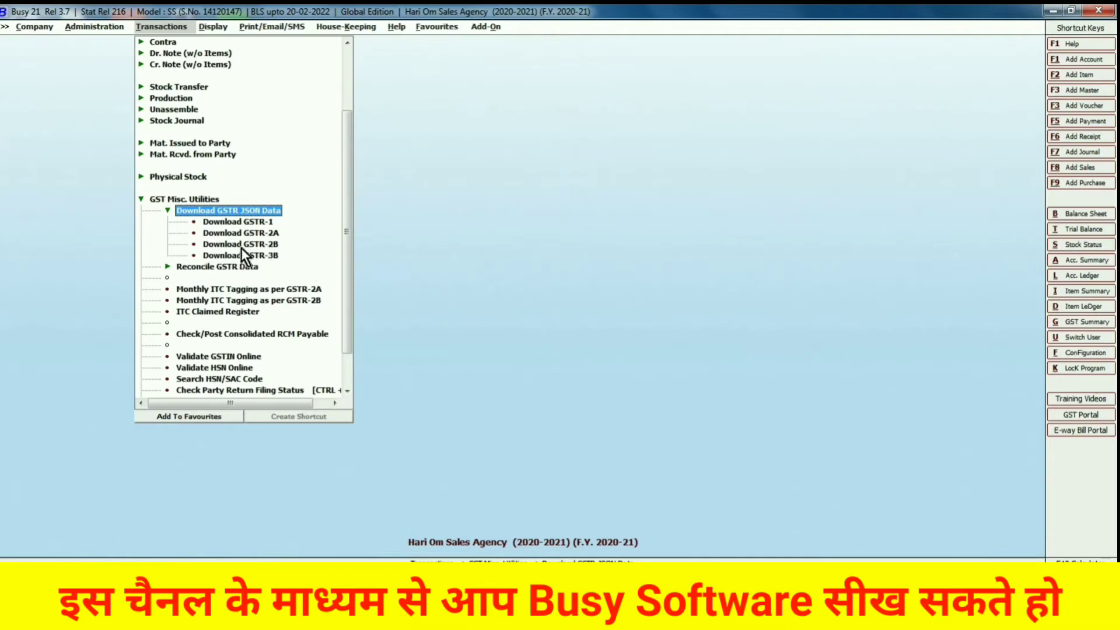
double_click(235, 221)
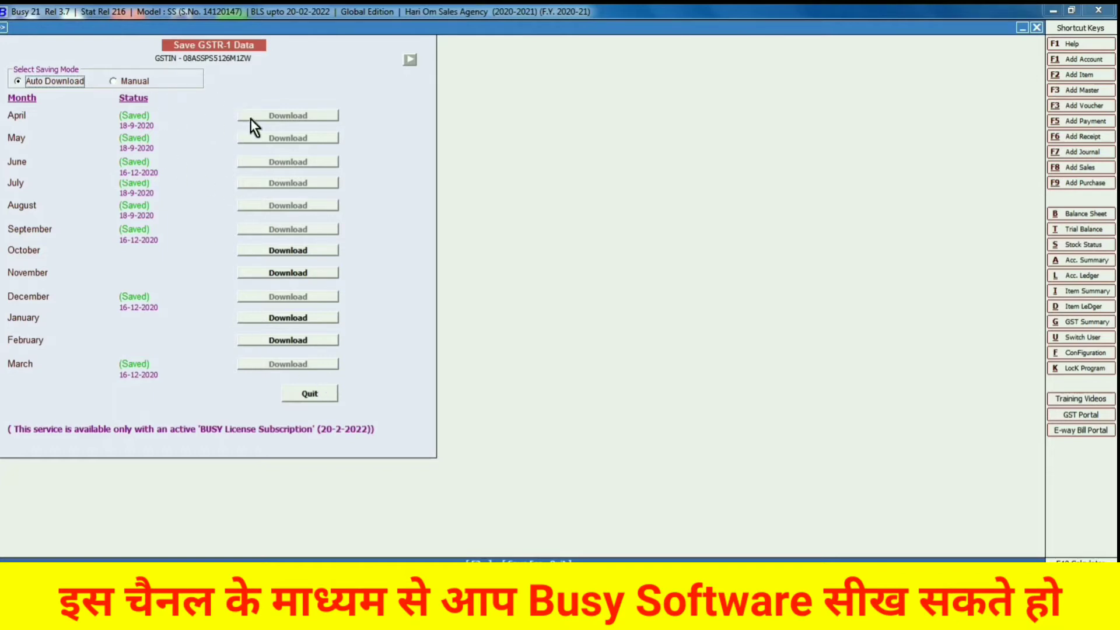
key("Escape")
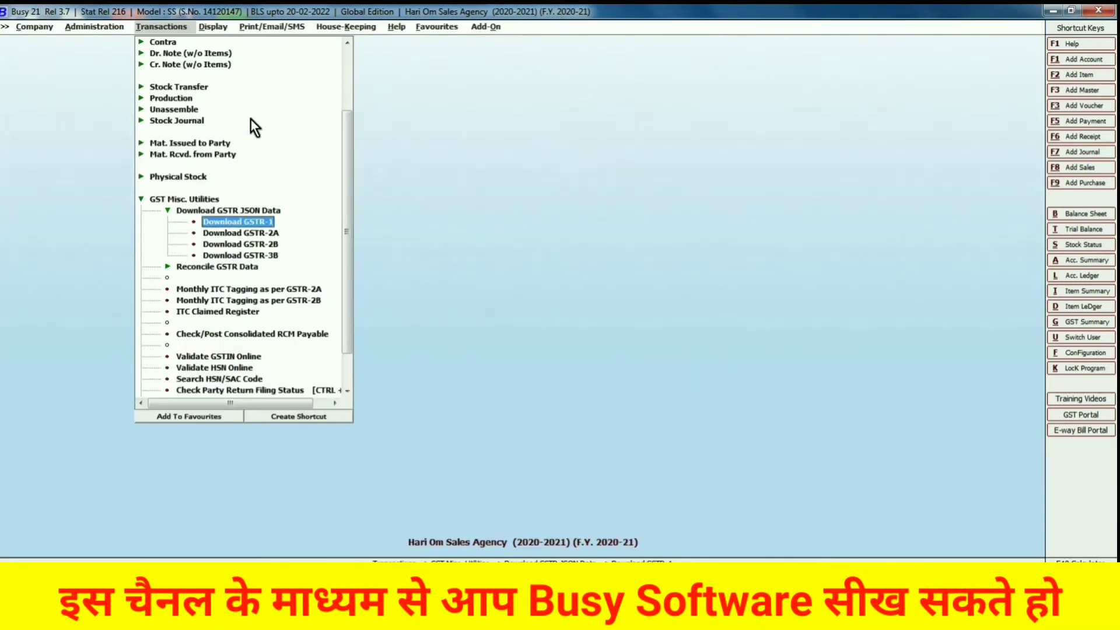
Step: View the monthly GSTR-3B JSON download status and close it
key("Down")
key("Down")
key("Down")
key("Return")
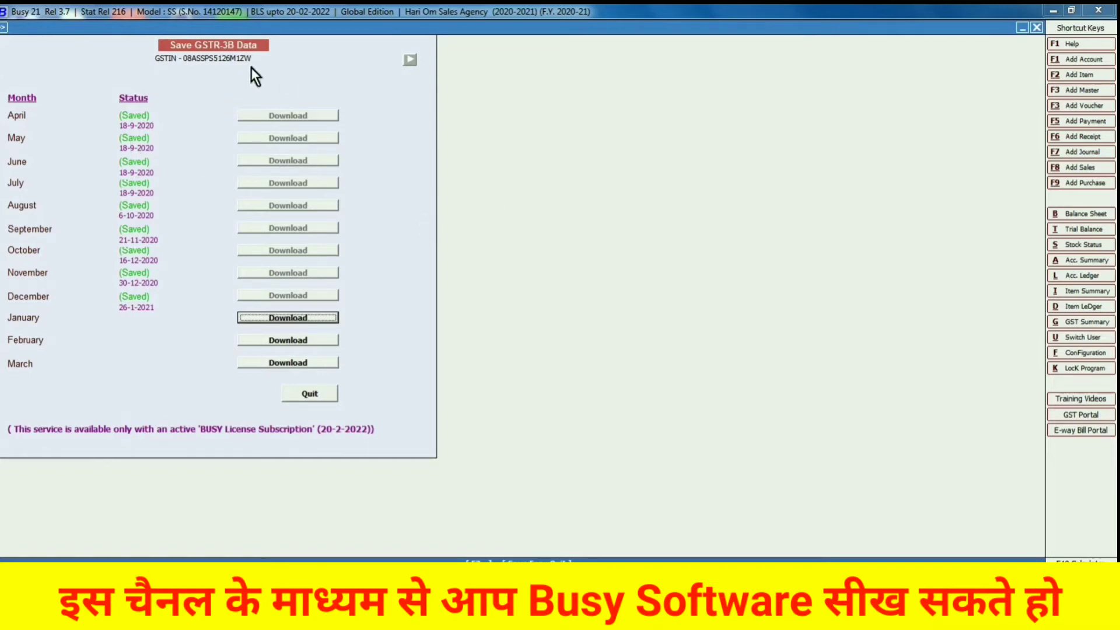
key("Escape")
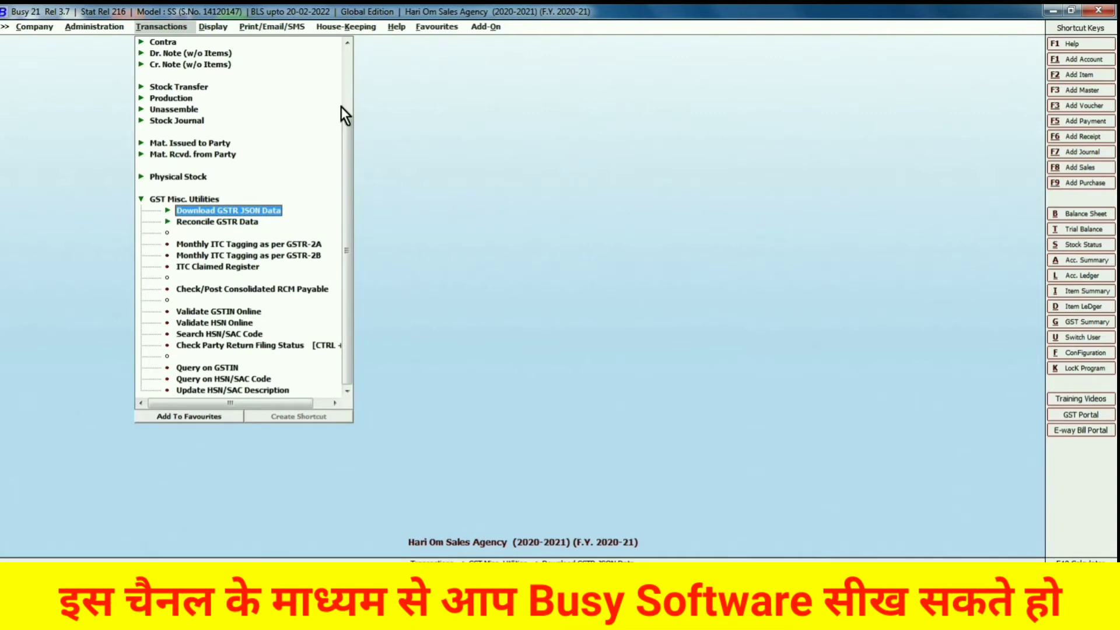
Step: Start the GSTR-1 reconciliation with Quarterly as the return filing frequency
key("Down")
key("Return")
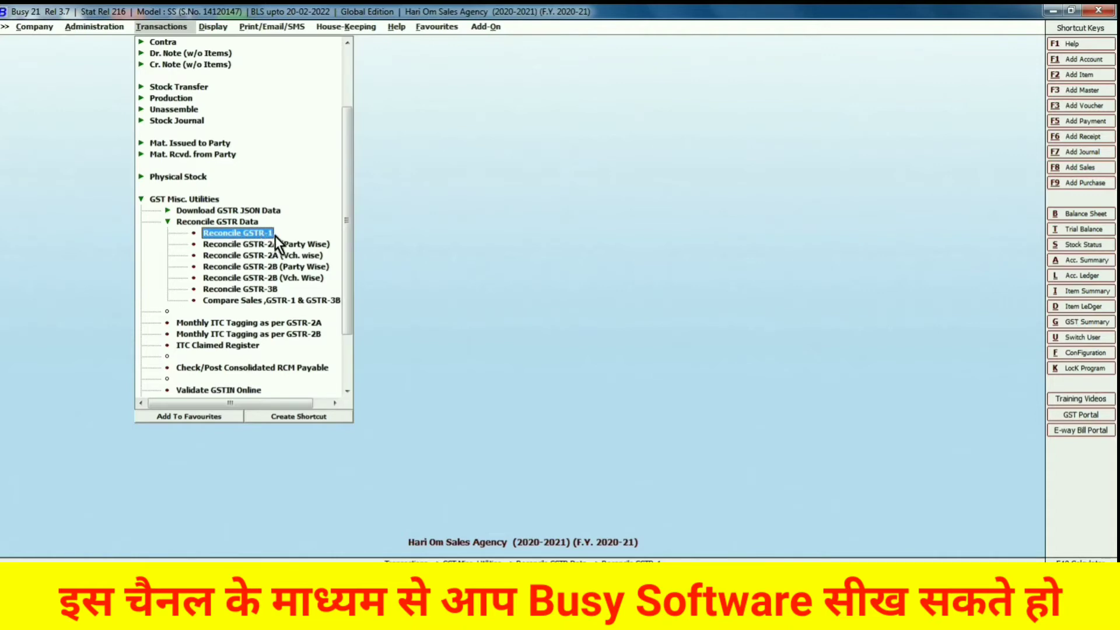
key("Return")
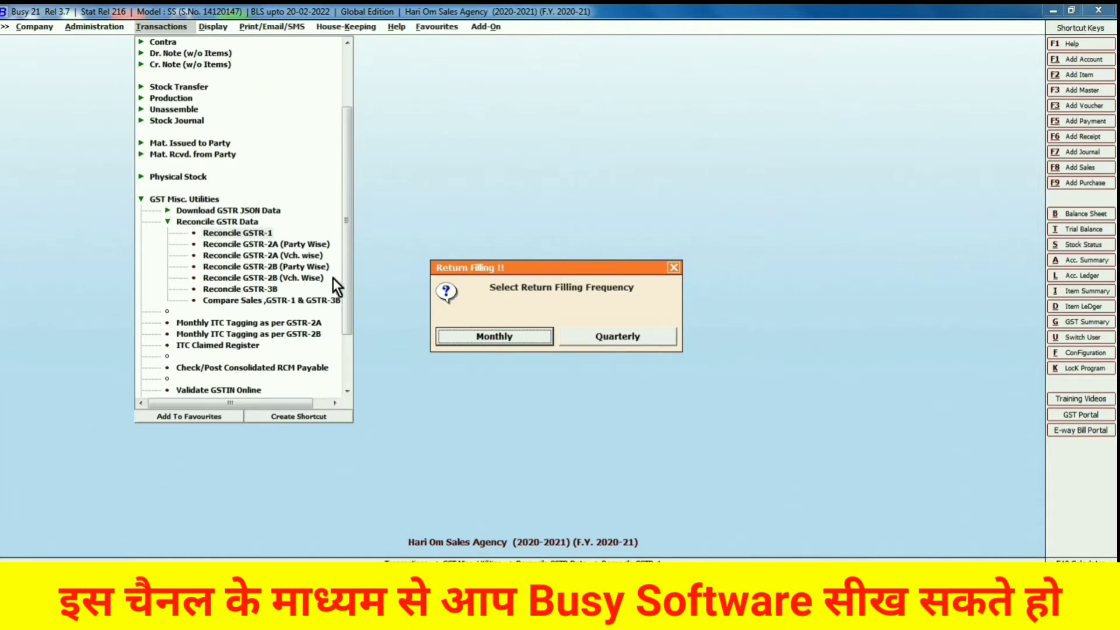
left_click(610, 341)
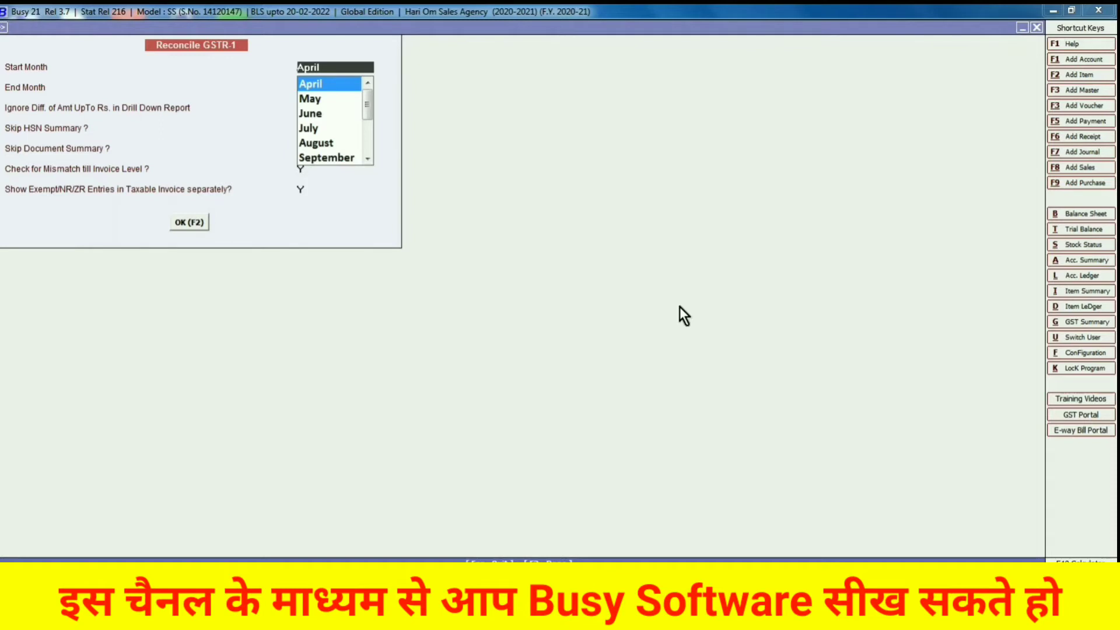
Step: Set the GSTR-1 reconciliation period with start month April and end month June
key("Return")
key("Up")
key("Up")
key("Up")
key("Up")
key("Up")
key("Up")
key("Up")
key("Up")
key("Up")
key("Up")
key("Up")
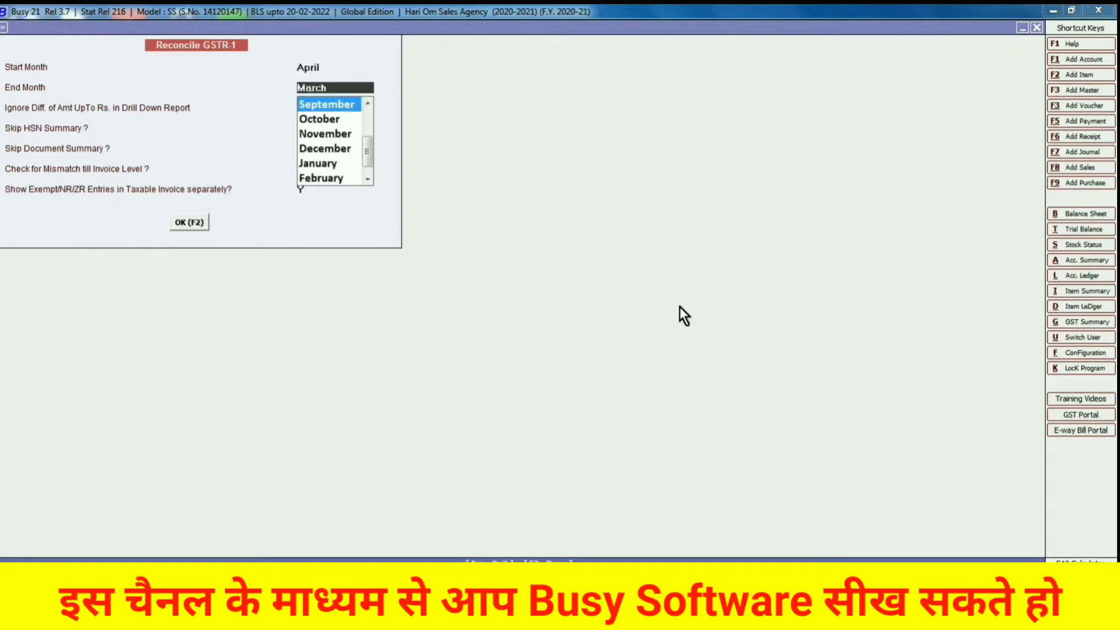
key("Down")
key("Down")
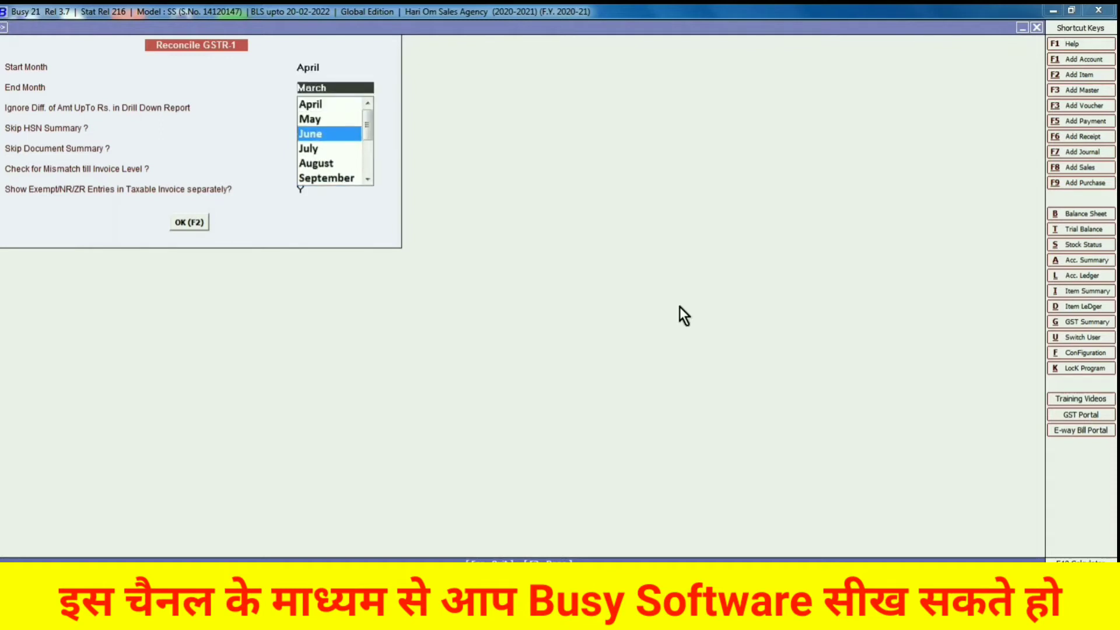
key("Return")
Step: Accept the remaining reconciliation options and generate the GSTR-1 report
key("Return")
key("Return")
key("Return")
key("Return")
key("Return")
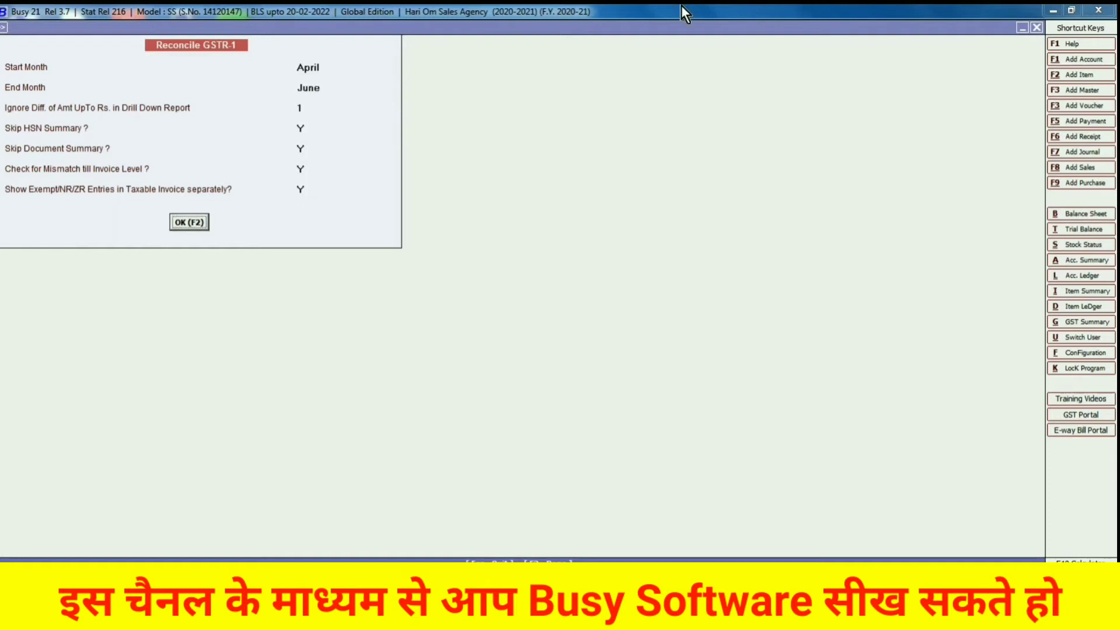
left_click(188, 223)
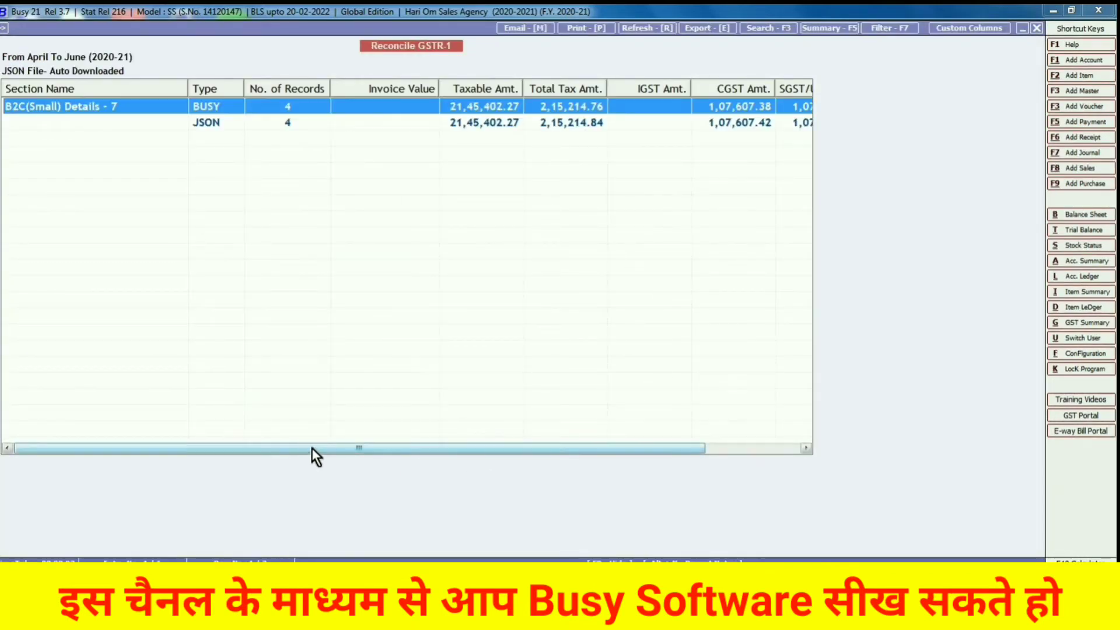
Step: Examine the B2C(Small) section in Comparative view, drill into the 5% BUSY row's vouchers, and return to the report options
mouse_move(312, 447)
left_mouse_down()
mouse_move(473, 432)
mouse_move(327, 446)
left_mouse_up()
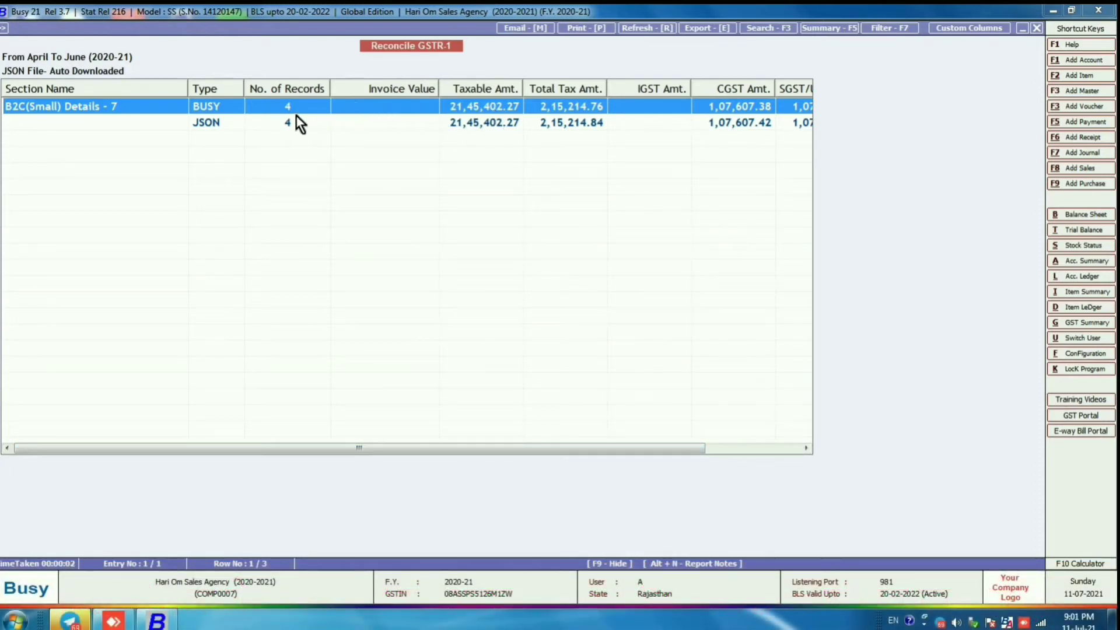
key("Return")
key("Down")
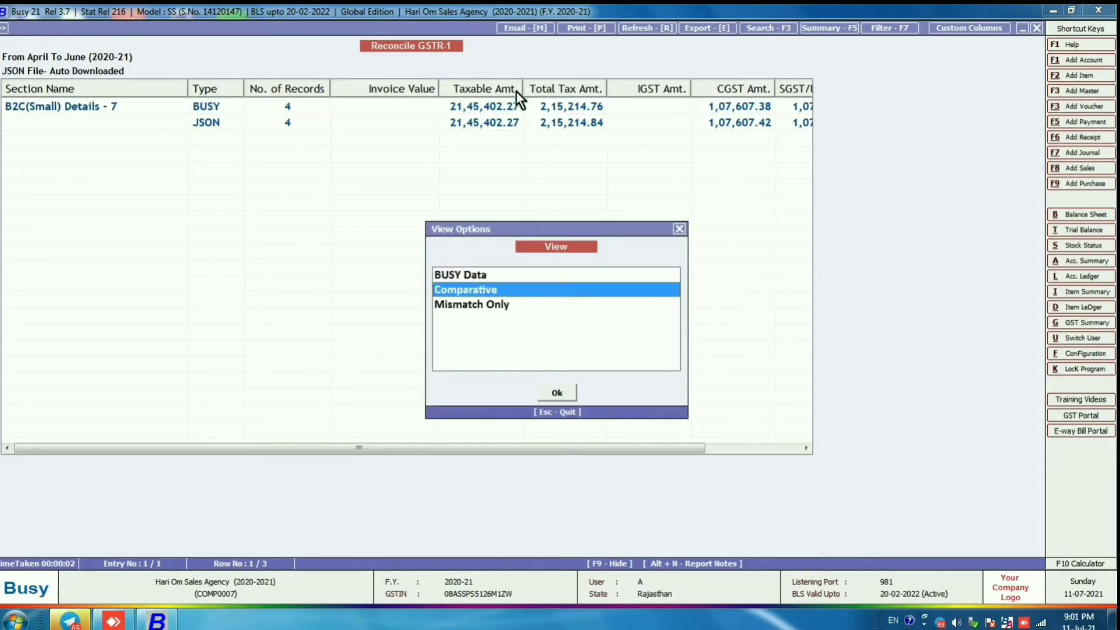
key("Return")
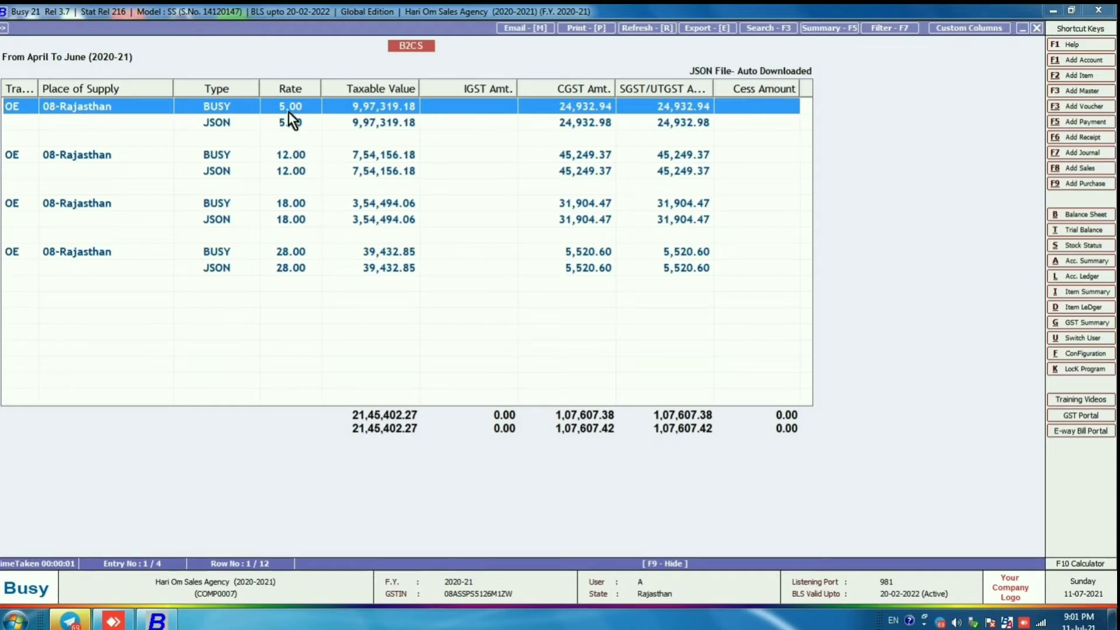
double_click(210, 106)
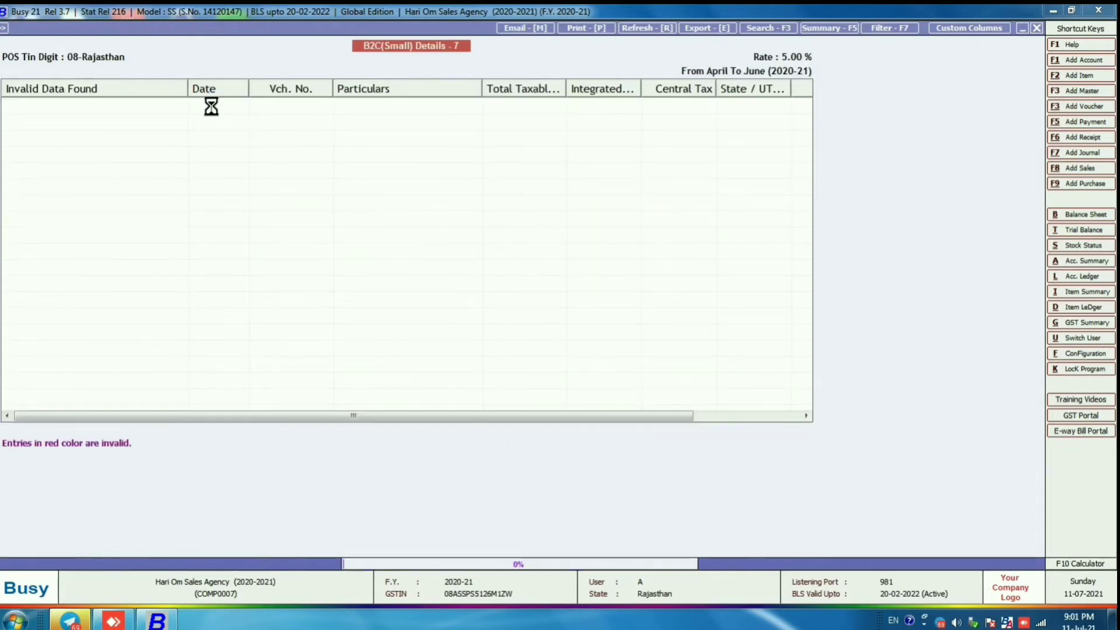
key("Escape")
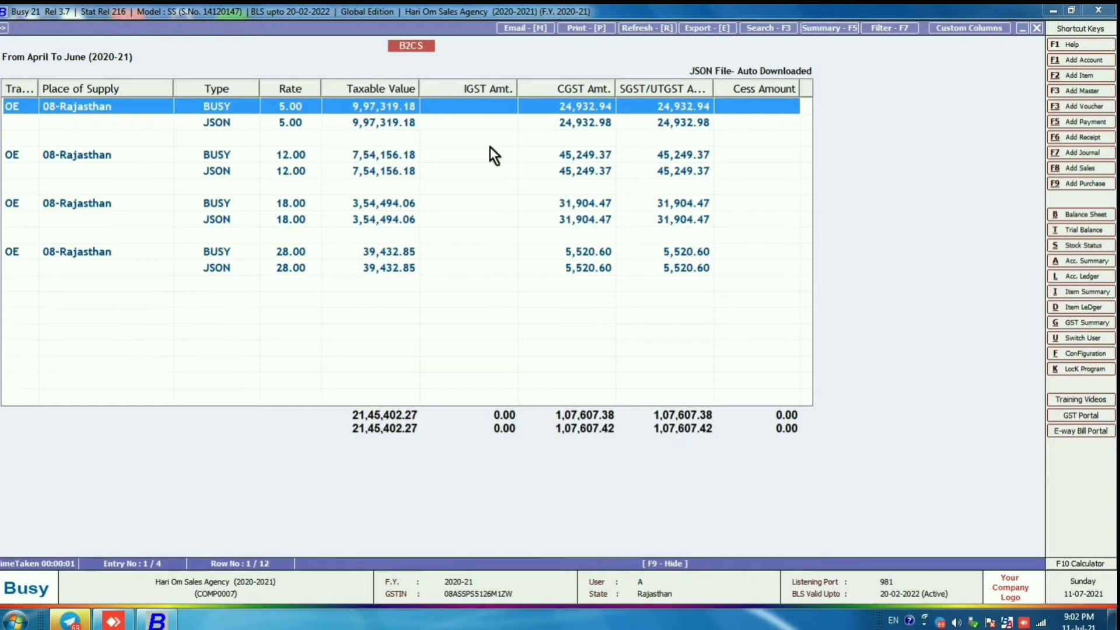
key("Escape")
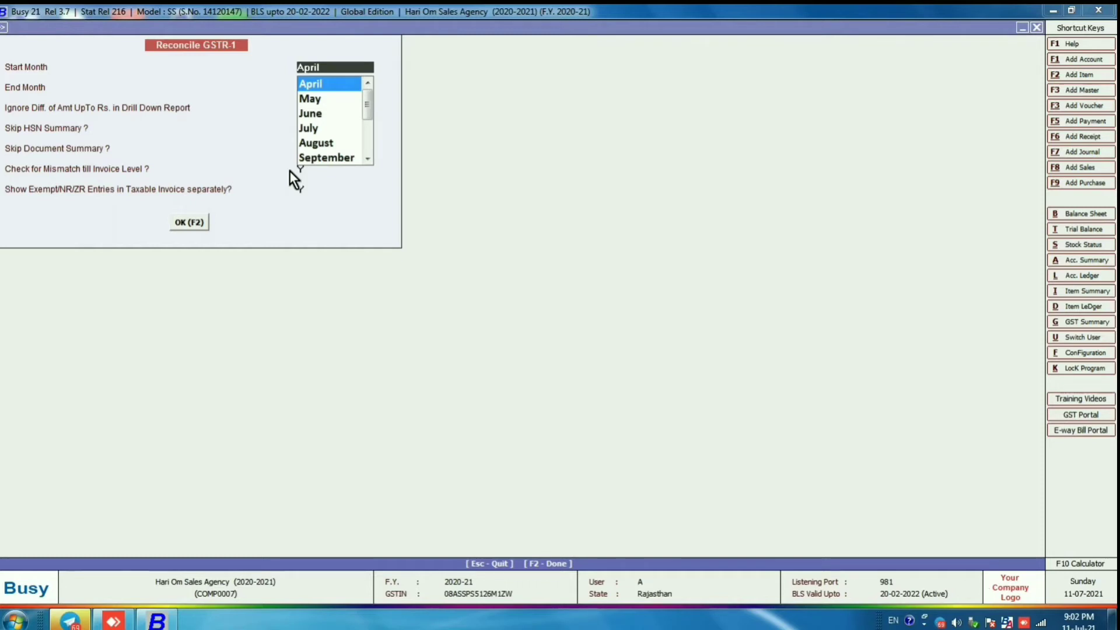
Step: Regenerate the April to June GSTR-1 reconciliation report with the same options
key("Return")
key("Return")
key("Return")
key("Return")
key("Return")
key("Return")
key("Return")
key("Return")
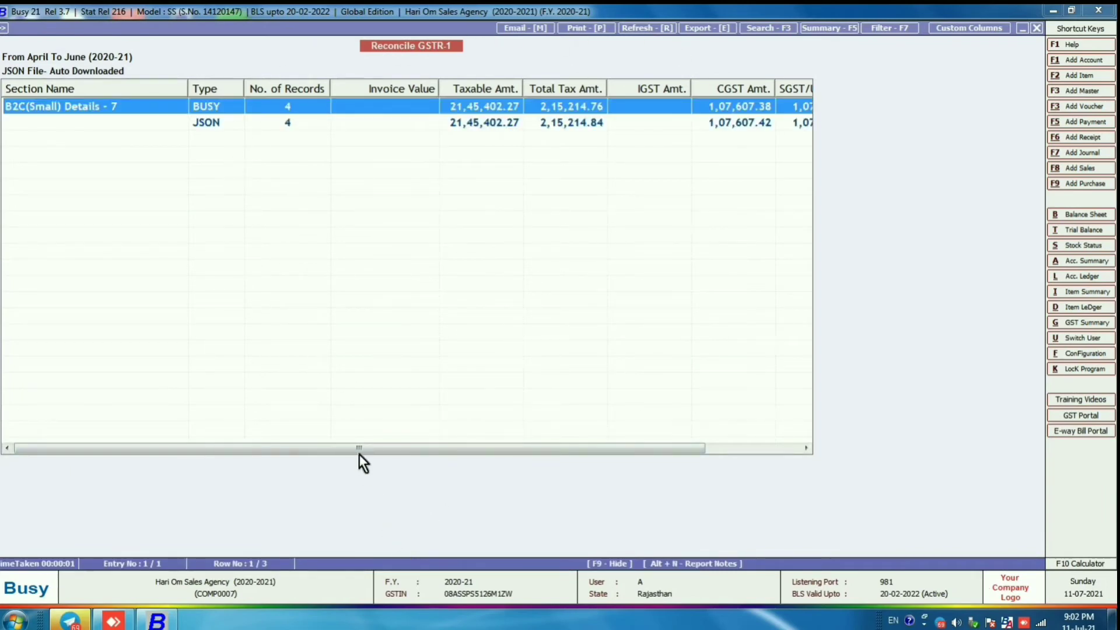
Step: Compare the BUSY and JSON amounts across all columns of the GSTR-1 report and close the reconciliation
left_click_drag(360, 449, 483, 455)
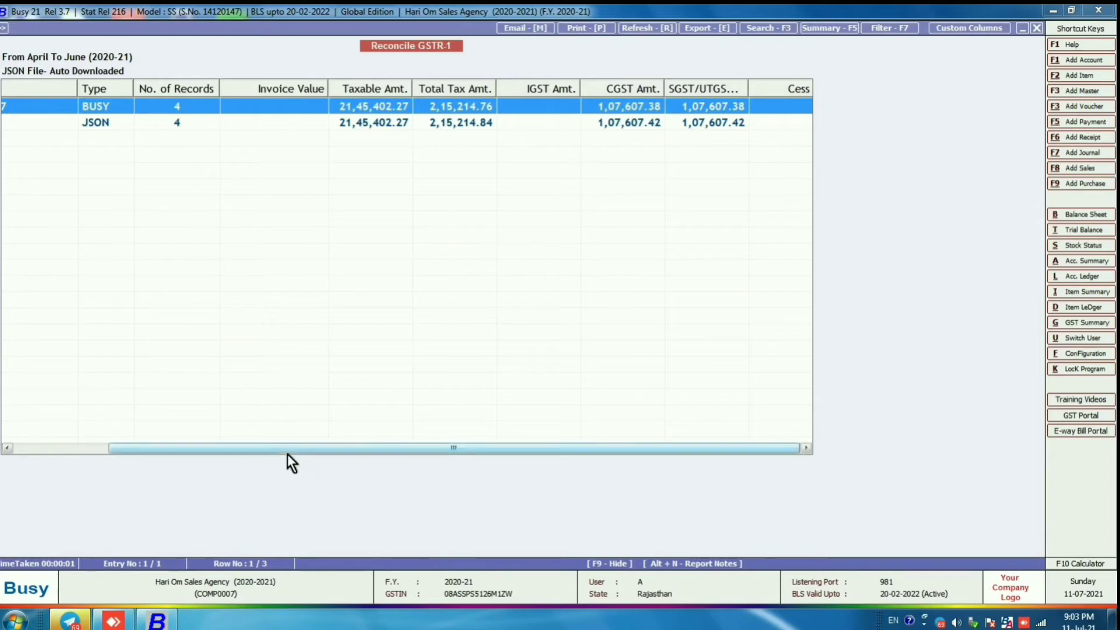
left_click_drag(285, 452, 133, 458)
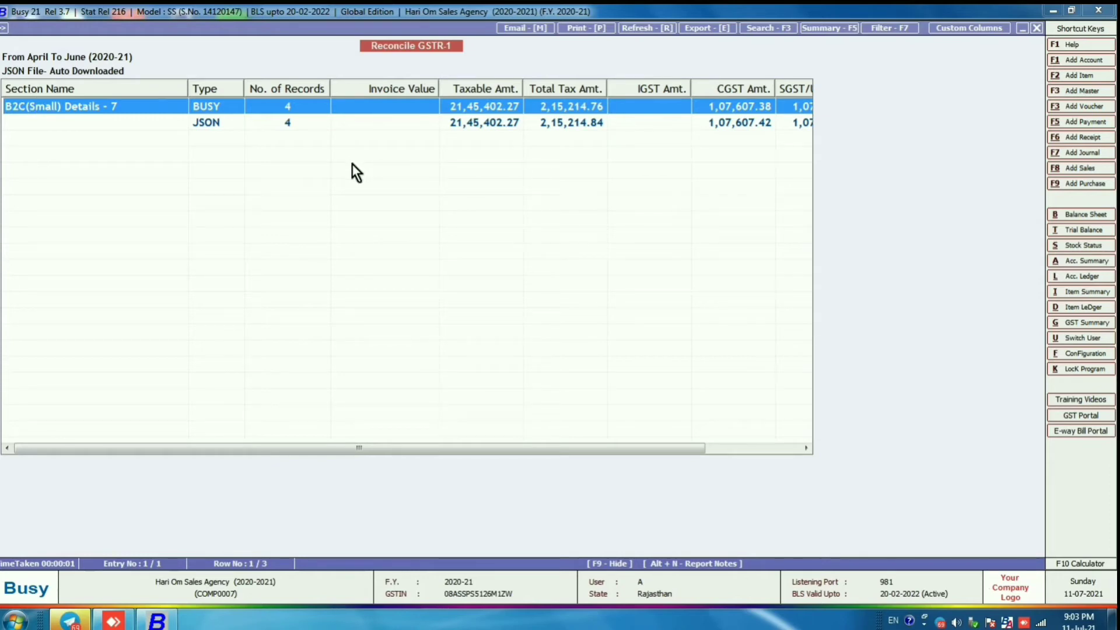
key("Escape")
key("Escape")
key("Escape")
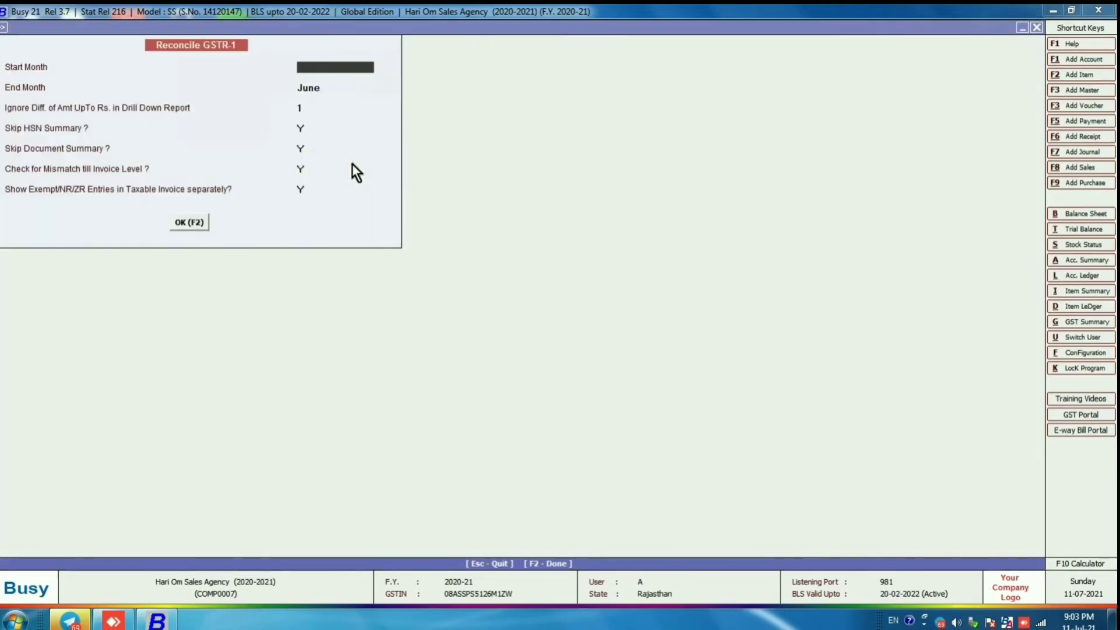
key("Escape")
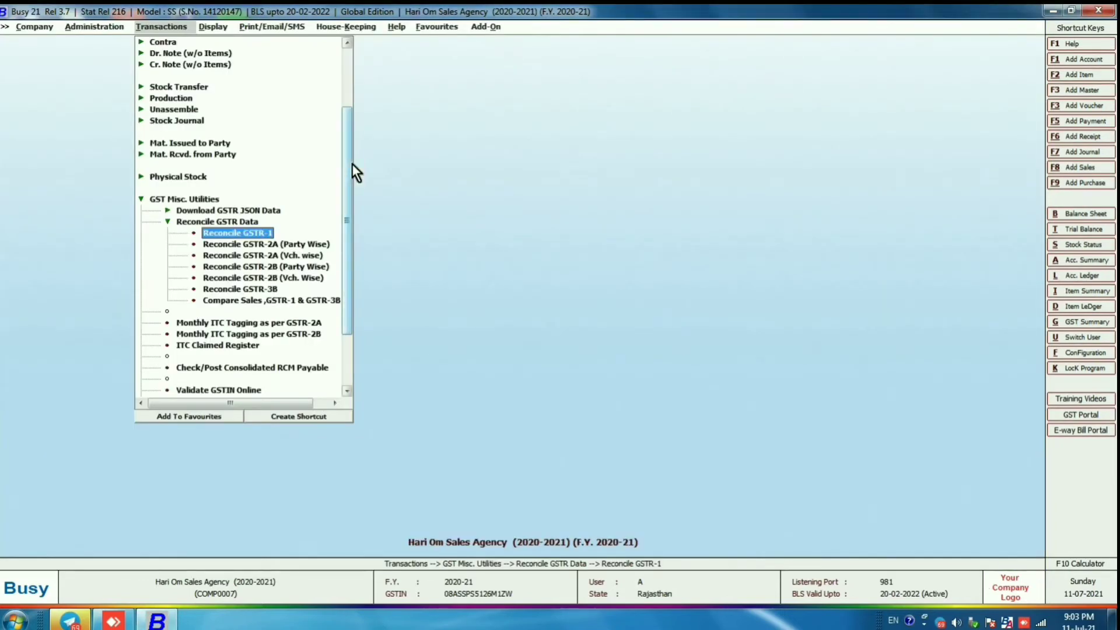
Step: Start the GSTR-3B reconciliation with Monthly as the return filing frequency
key("Down")
key("Down")
key("Down")
key("Down")
key("Down")
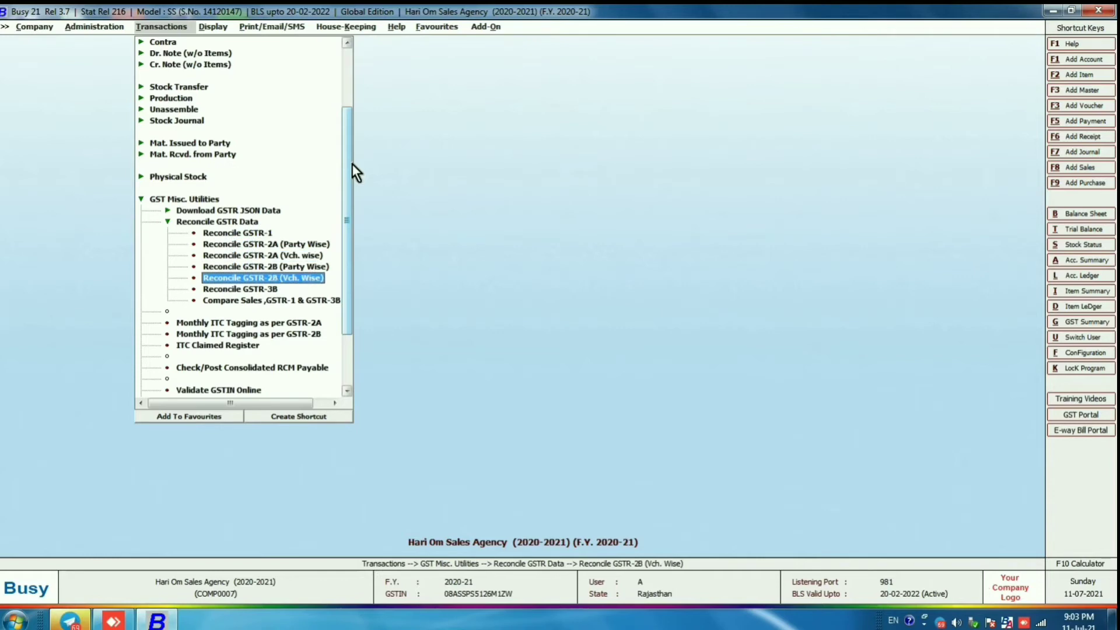
key("Return")
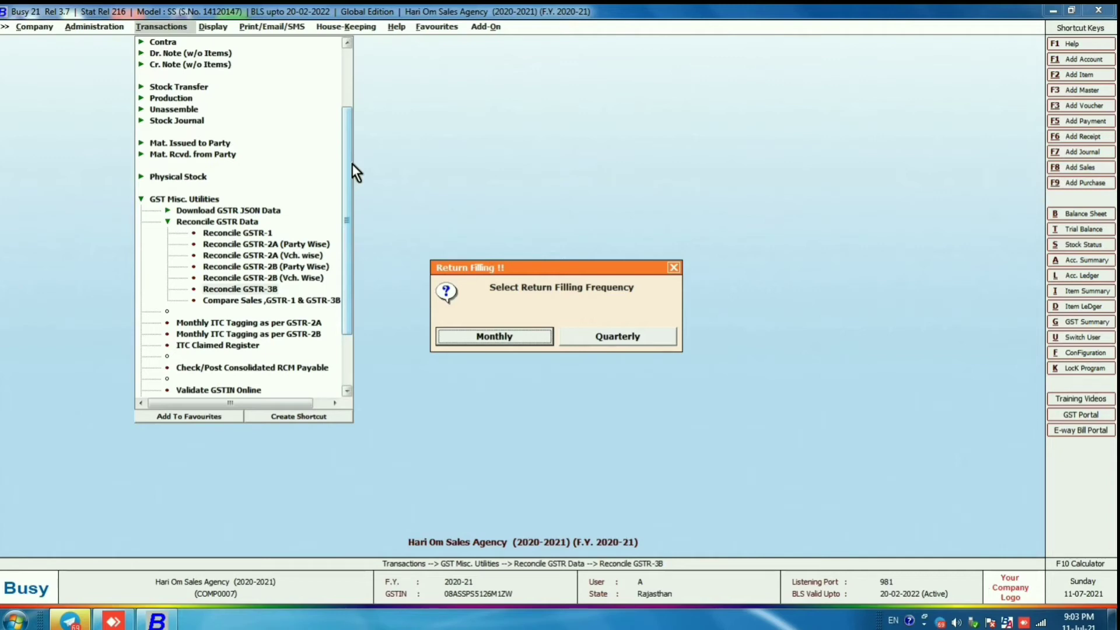
key("Return")
Step: Set both the start month and end month of the GSTR-3B reconciliation to April
key("Up")
key("Up")
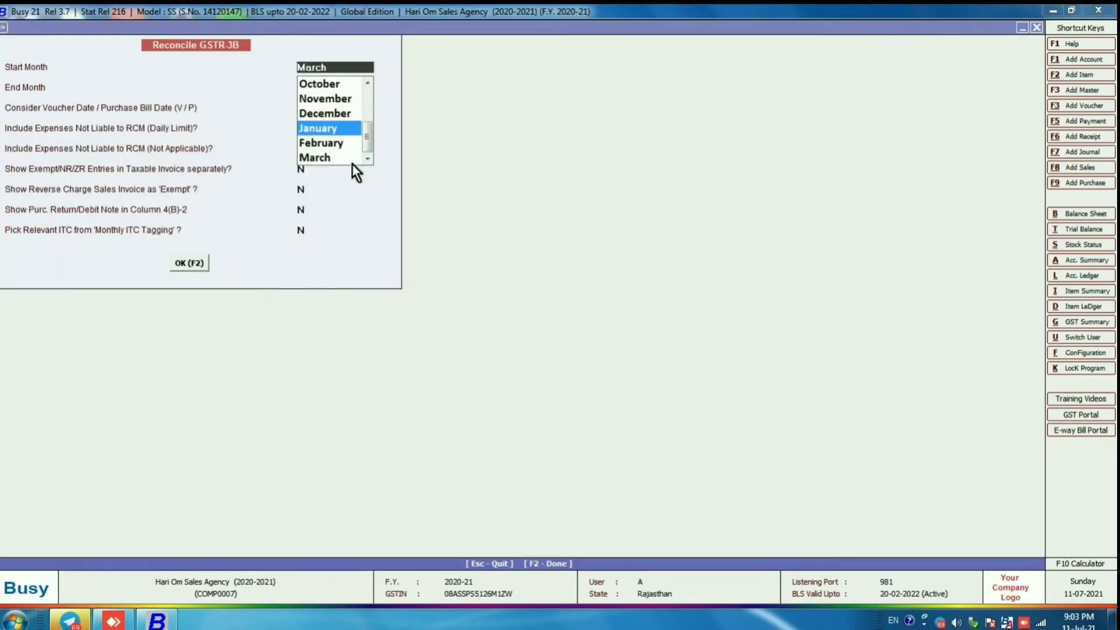
key("Up")
key("Up")
key("Up")
key("Up")
key("Up")
key("Up")
key("Up")
key("Up")
key("Up")
key("Return")
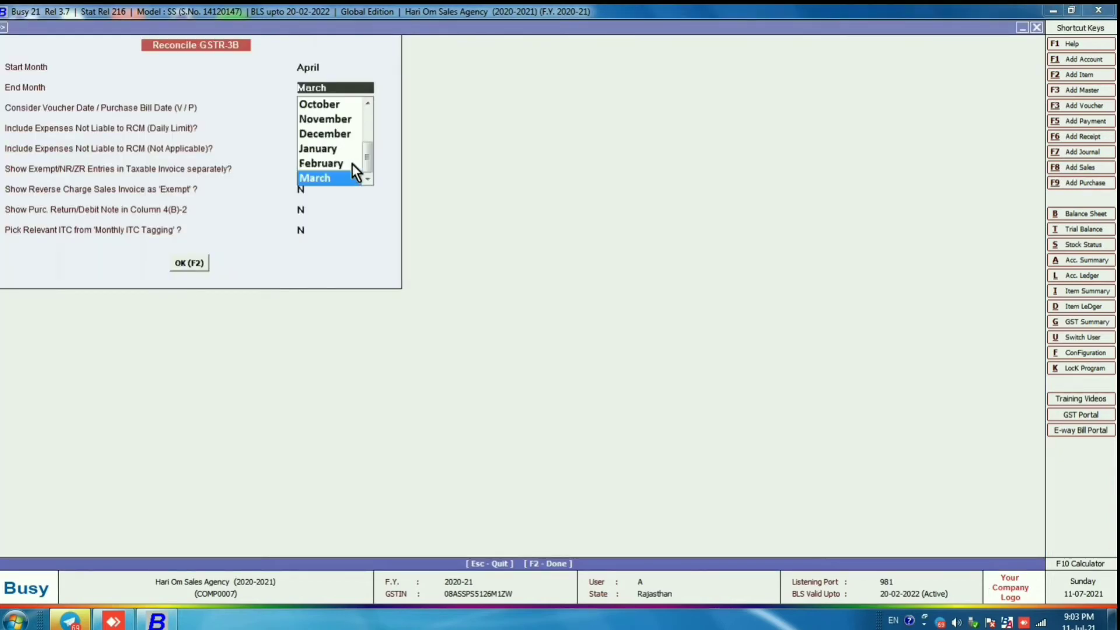
key("Home")
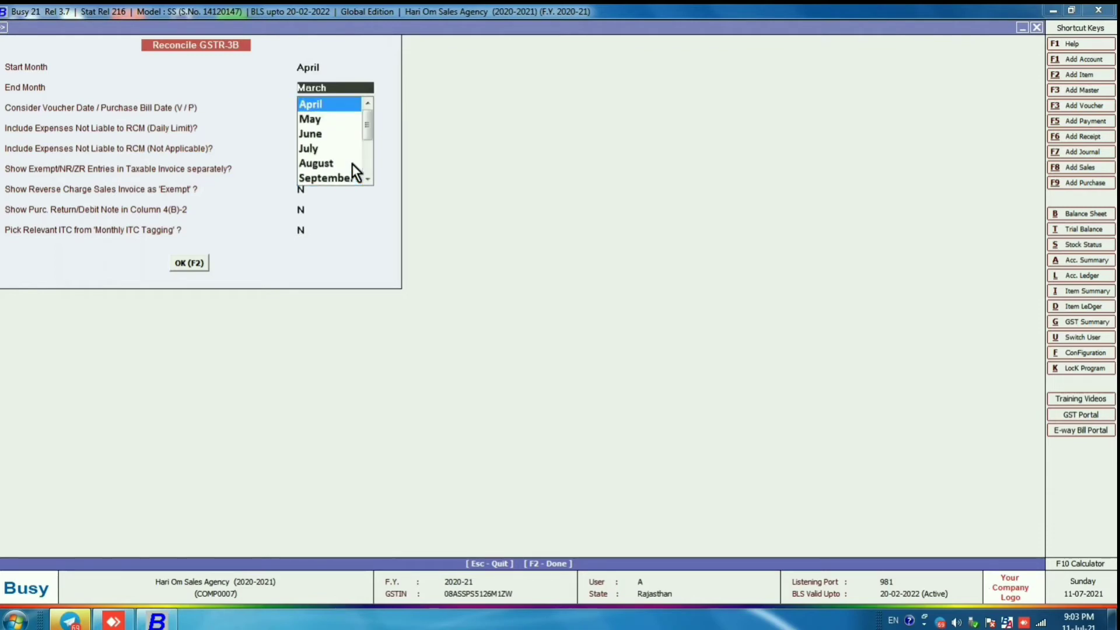
key("Return")
Step: Accept the remaining options and generate the GSTR-3B reconciliation report
key("Return")
key("Return")
key("Return")
key("Return")
key("Return")
key("Return")
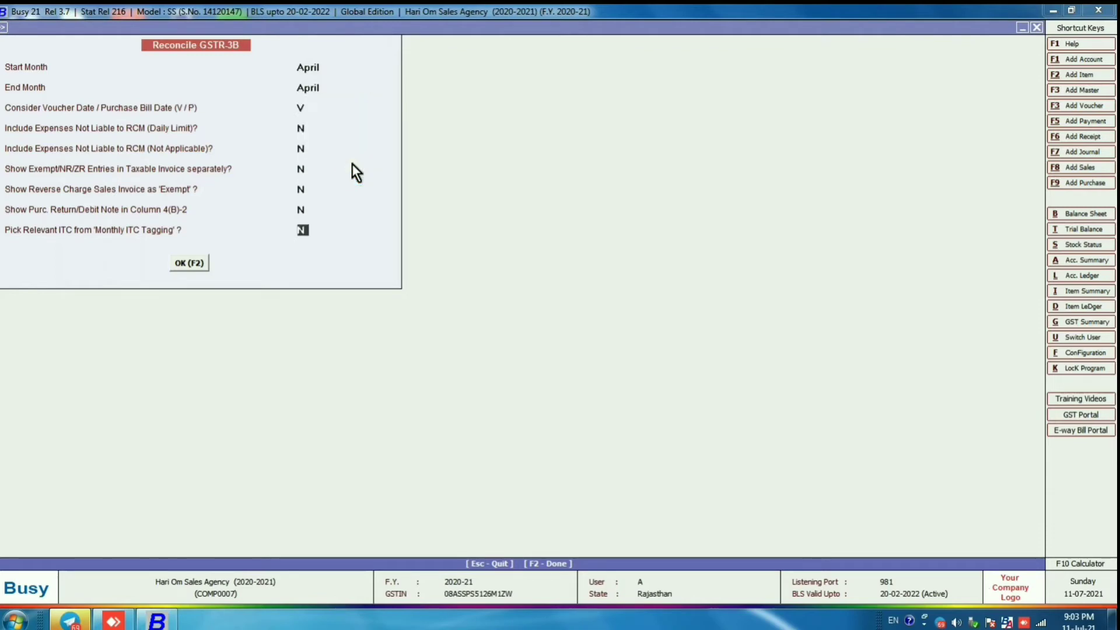
key("Return")
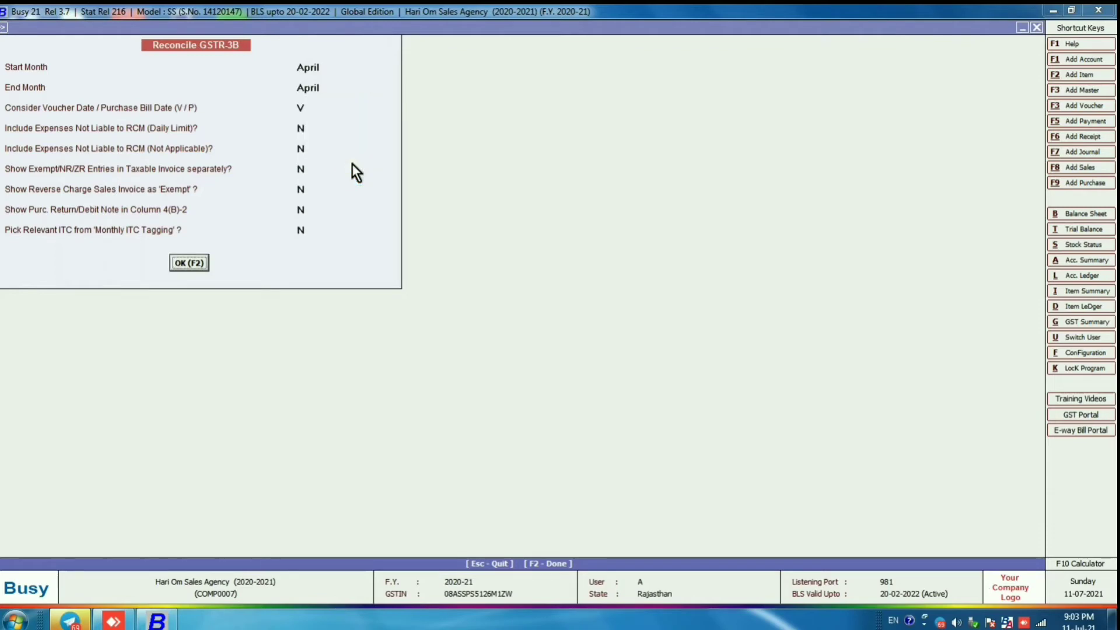
left_click(193, 264)
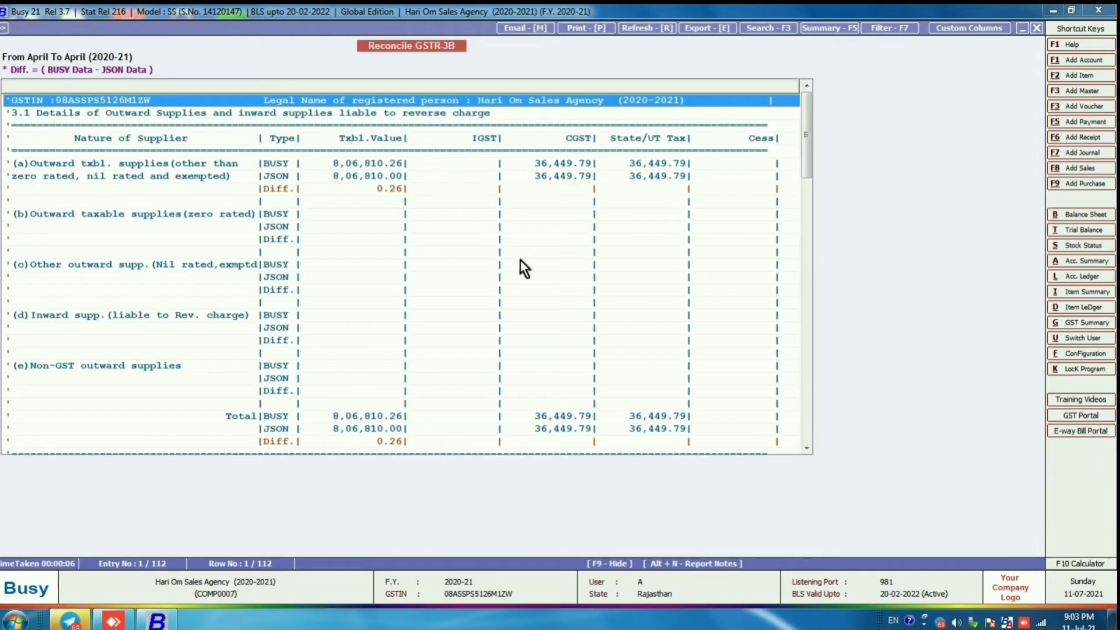
Step: Compare the BUSY and JSON figures for outward supplies and all other ITC in the April GSTR-3B report, and close it
left_click(356, 178)
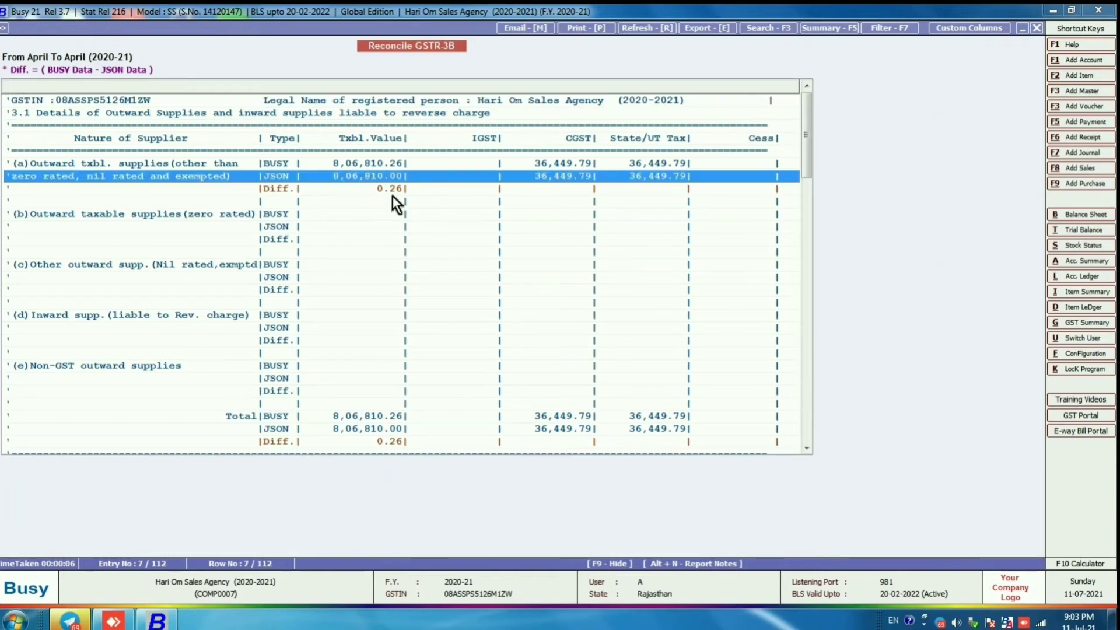
left_click(335, 164)
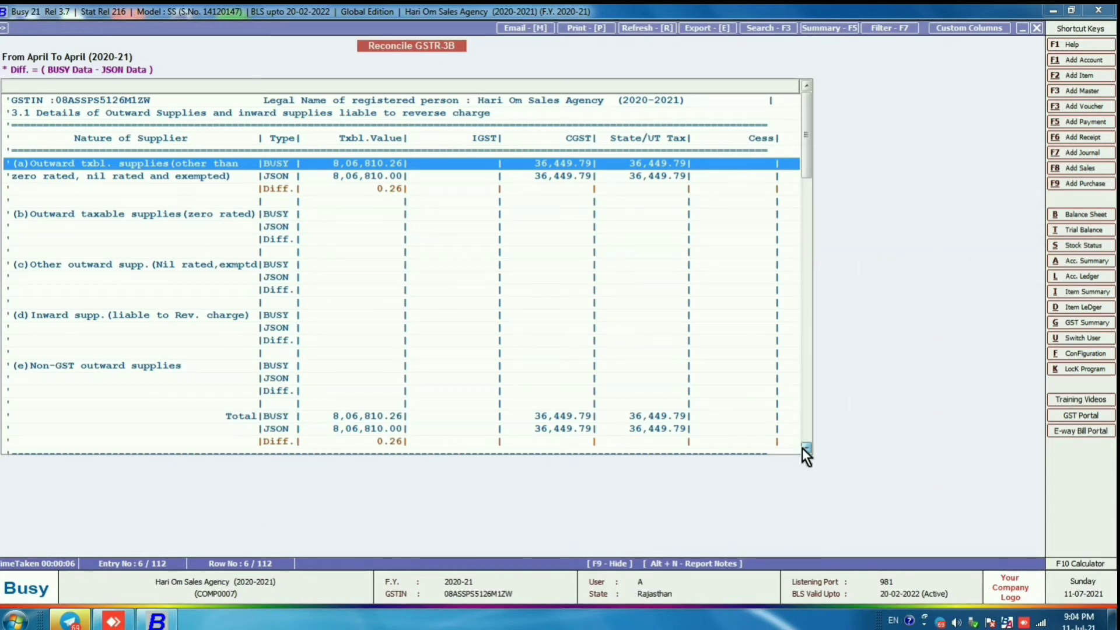
scroll(805, 448, "down", 6)
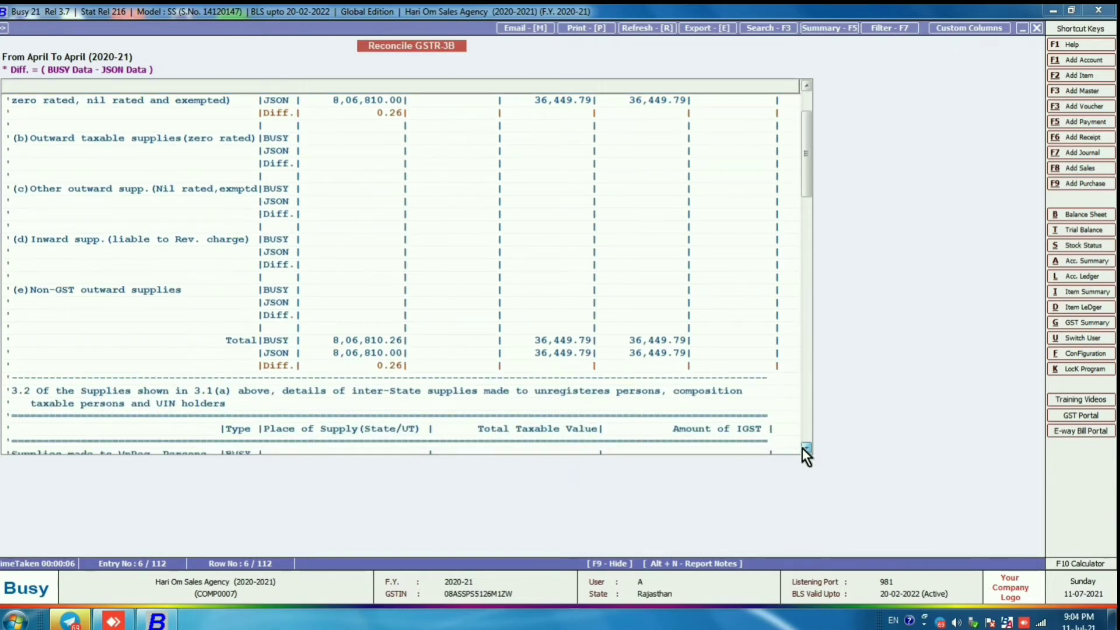
scroll(805, 448, "down", 9)
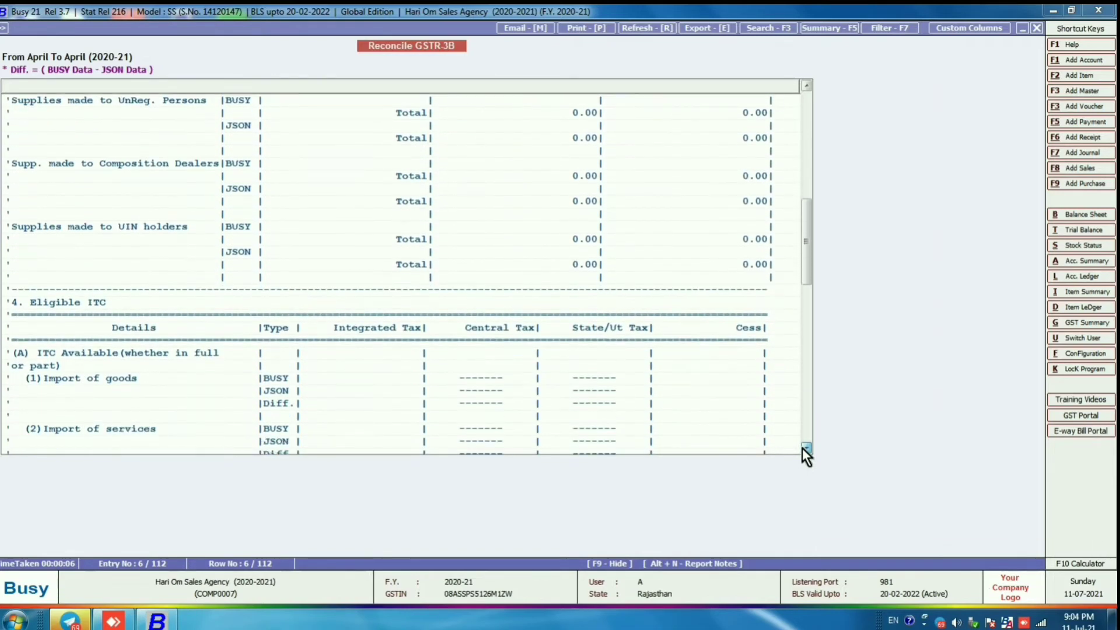
scroll(805, 449, "down", 7)
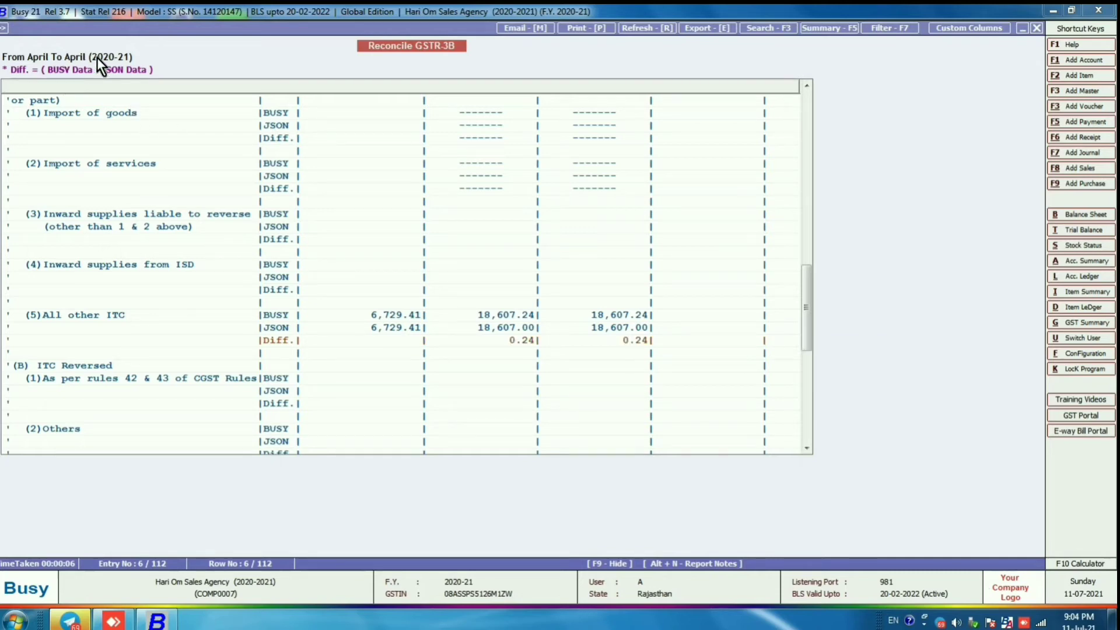
left_click(382, 317)
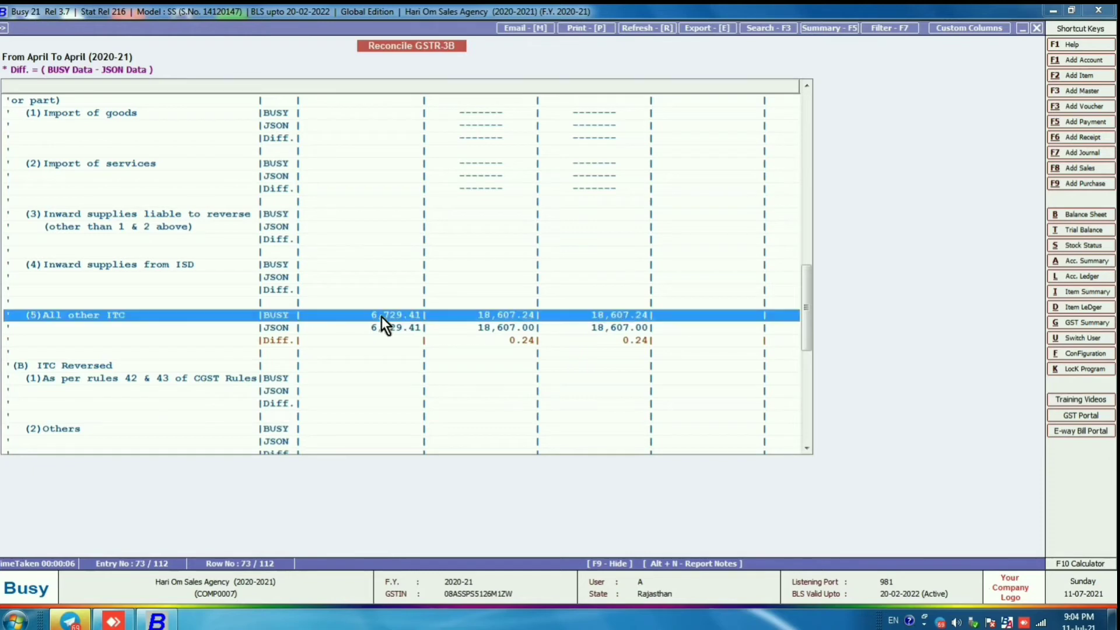
left_click(395, 328)
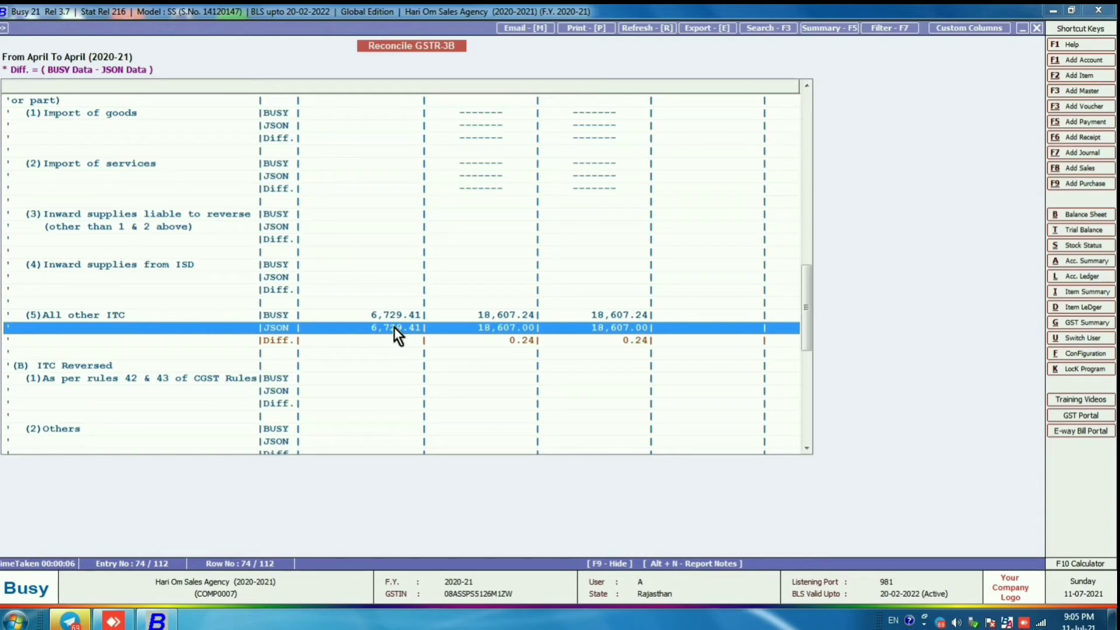
key("Escape")
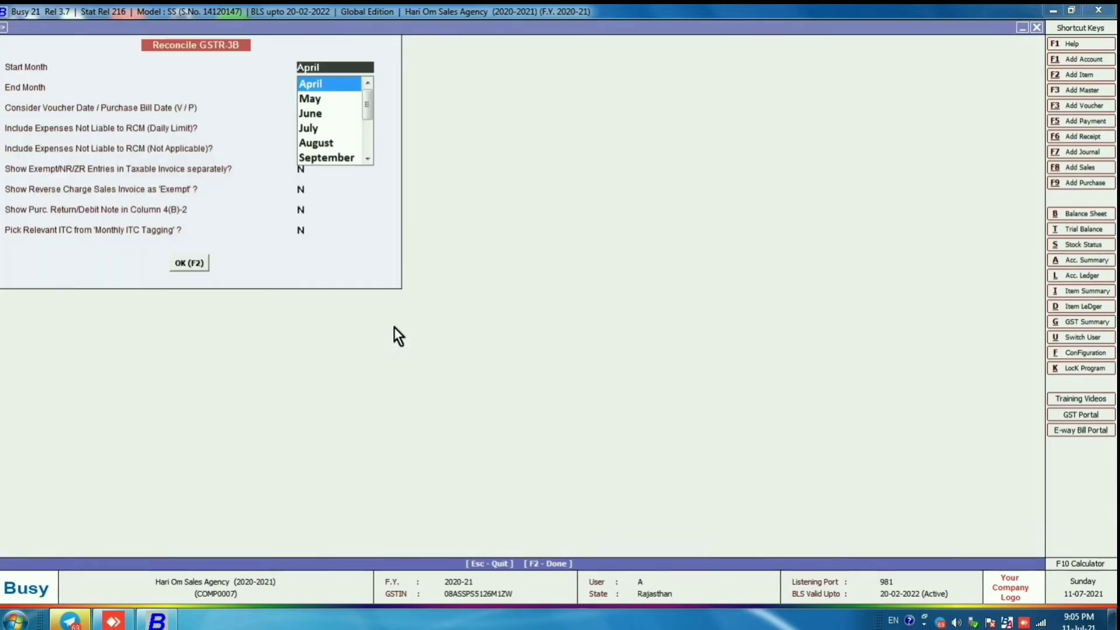
Step: Generate the GSTR-3B reconciliation report with May as both start and end month, keeping the remaining options as they are
key("Down")
key("Return")
key("Down")
key("Return")
key("Return")
key("Return")
key("Return")
key("Return")
key("Return")
key("Return")
key("Return")
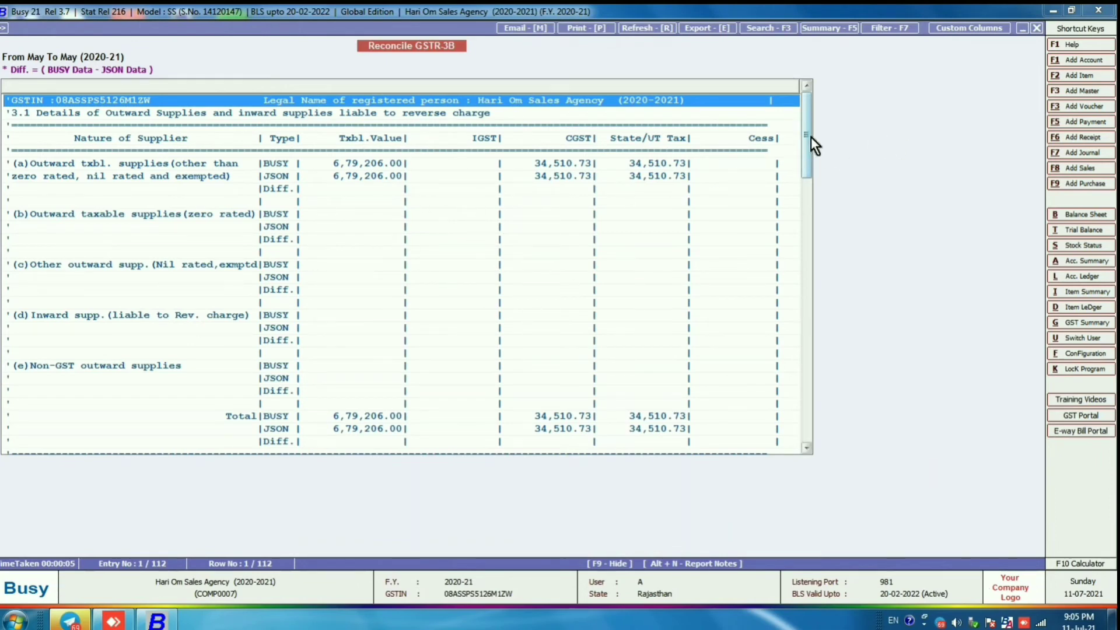
Step: Compare the BUSY and JSON figures for eligible ITC in the May GSTR-3B report, and close it
left_click_drag(808, 134, 768, 321)
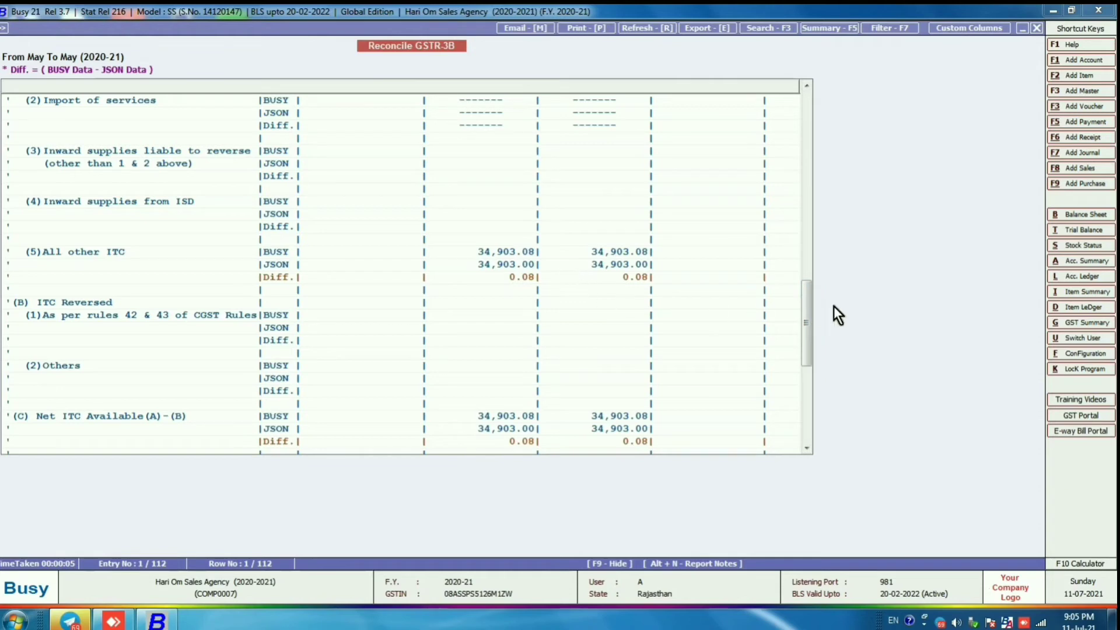
key("Escape")
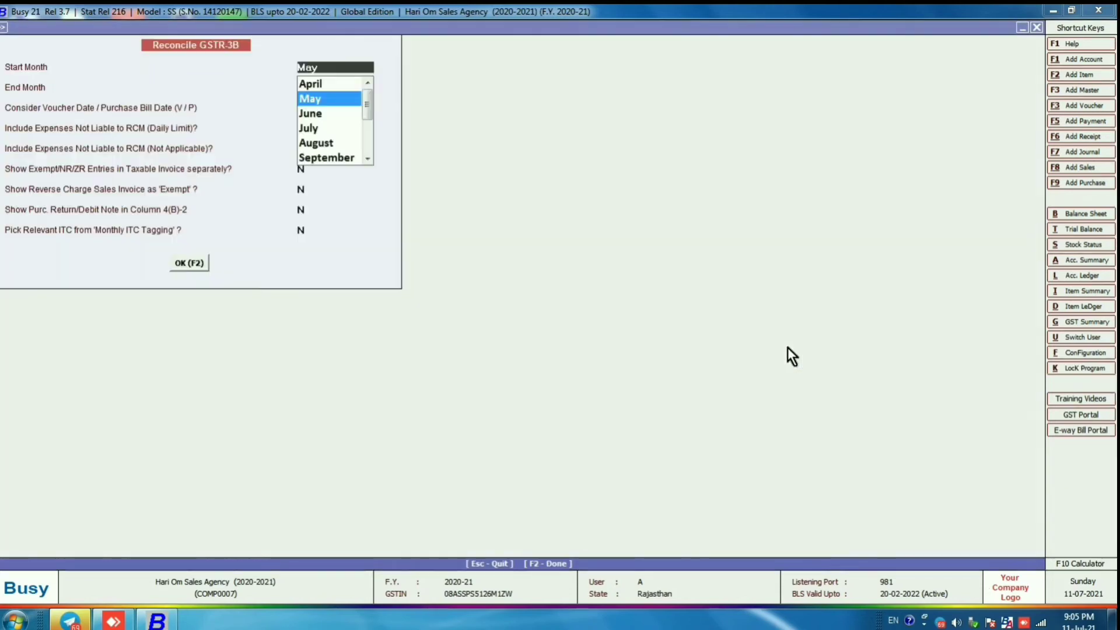
Step: Generate the GSTR-3B reconciliation report with June as both start and end month, keeping the remaining options as they are
key("Down")
key("Return")
key("Down")
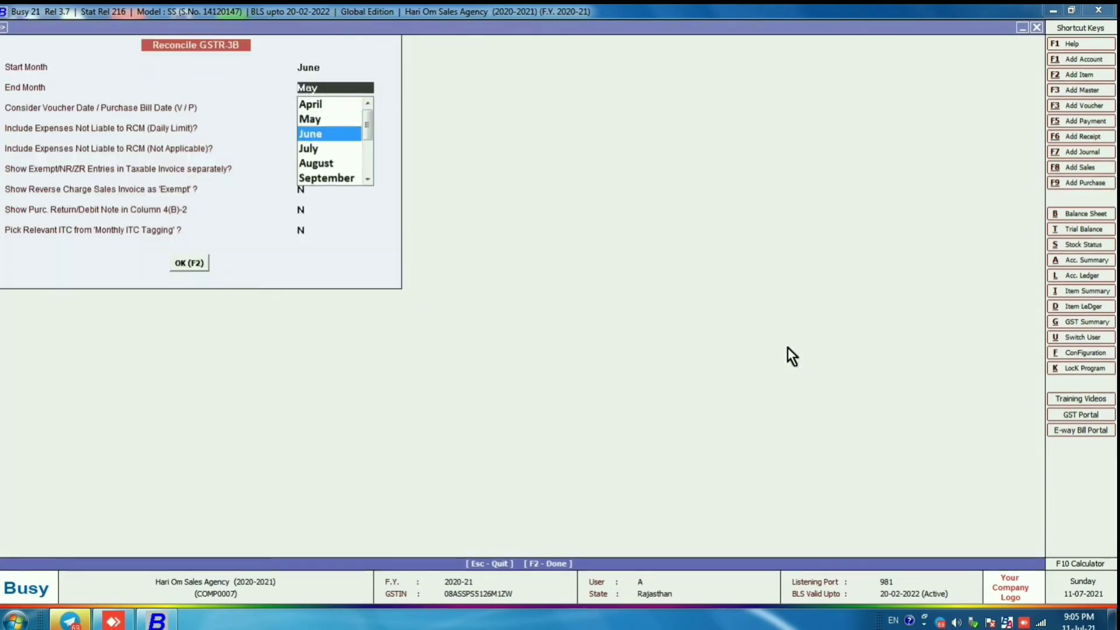
key("Return")
key("Return")
key("Return")
key("Return")
key("Return")
key("Return")
key("Return")
key("Return")
key("Return")
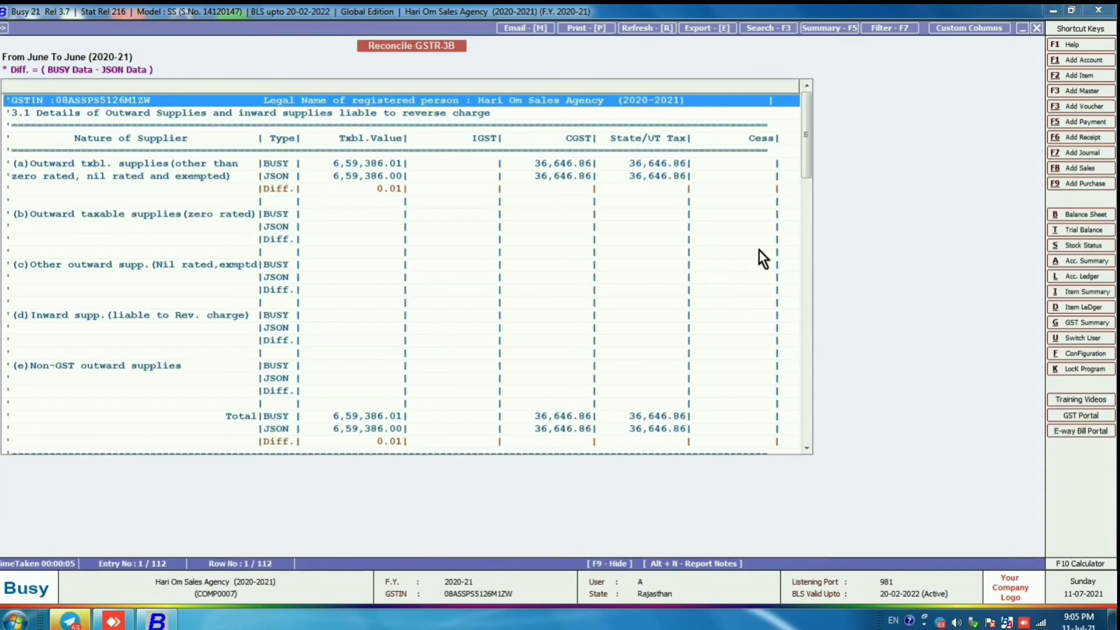
Step: Compare the BUSY, JSON and difference rows for outward taxable supplies in section 3.1 of the June GSTR-3B report
left_click(460, 165)
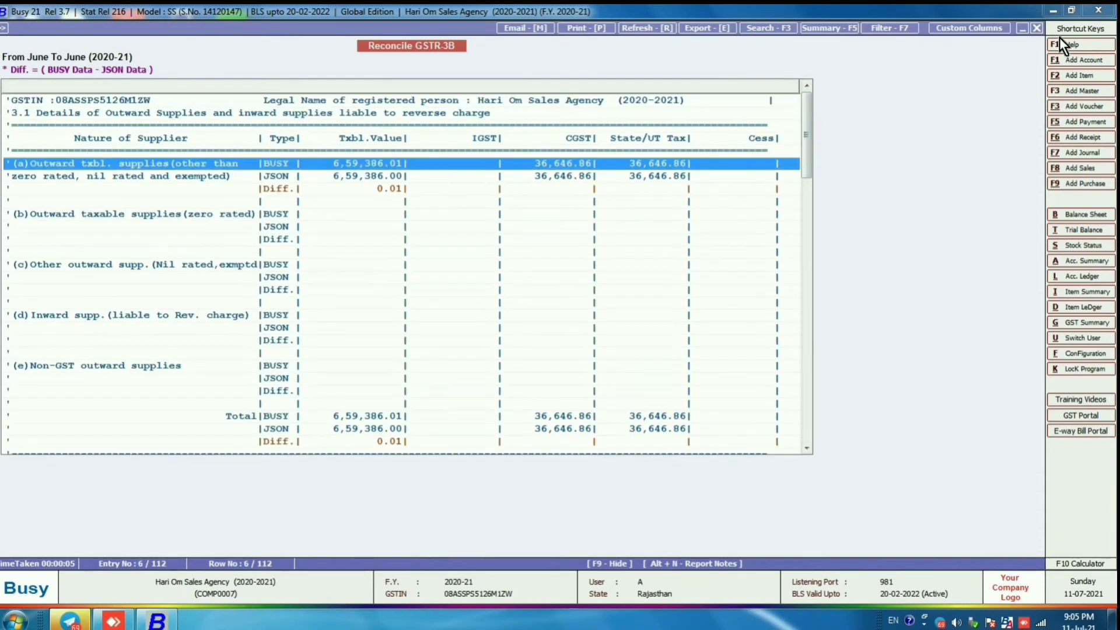
key("Down")
key("Down")
key("Down")
key("Down")
key("Up")
key("Up")
key("Up")
key("Up")
key("Down")
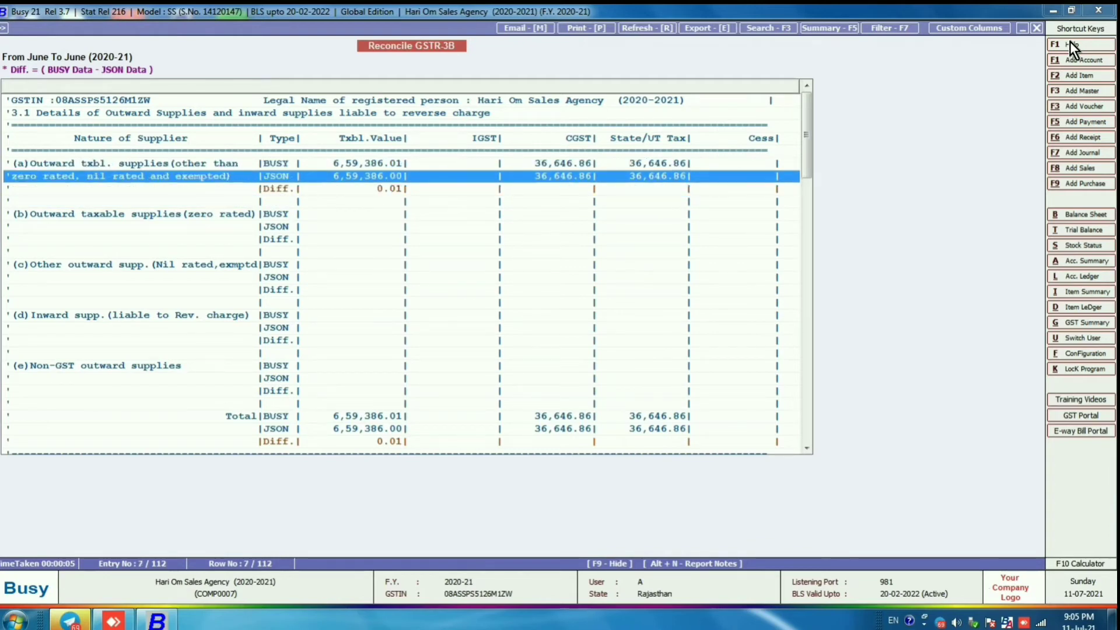
Step: Examine the remaining sections of the June report, including all other ITC and net ITC available, and leave the GSTR-3B reconciliation
key("Down")
key("Down")
key("Down")
key("Down")
key("Down")
key("Down")
key("Down")
key("Down")
key("Down")
key("Down")
key("Down")
key("Down")
key("Down")
key("Down")
key("Down")
key("Down")
key("Down")
key("Down")
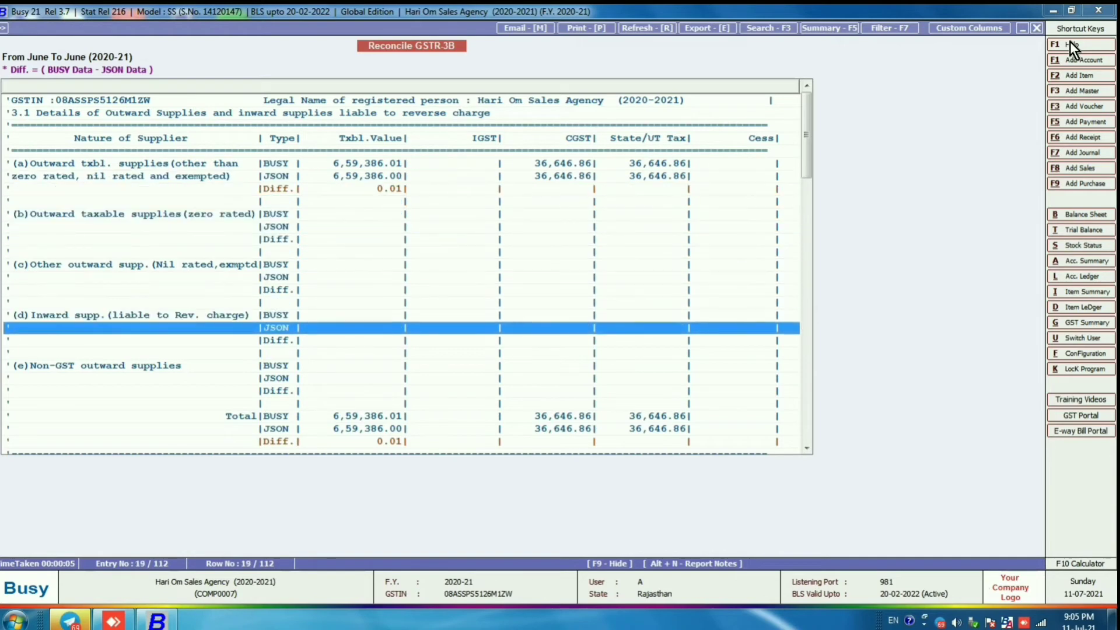
key("Down")
key("Down")
key("Down")
key("Down")
key("Down")
key("Down")
key("Down")
key("Down")
key("Down")
key("Down")
key("Down")
key("Down")
key("Down")
key("Down")
key("Down")
key("Down")
key("Down")
key("Down")
key("Down")
key("Down")
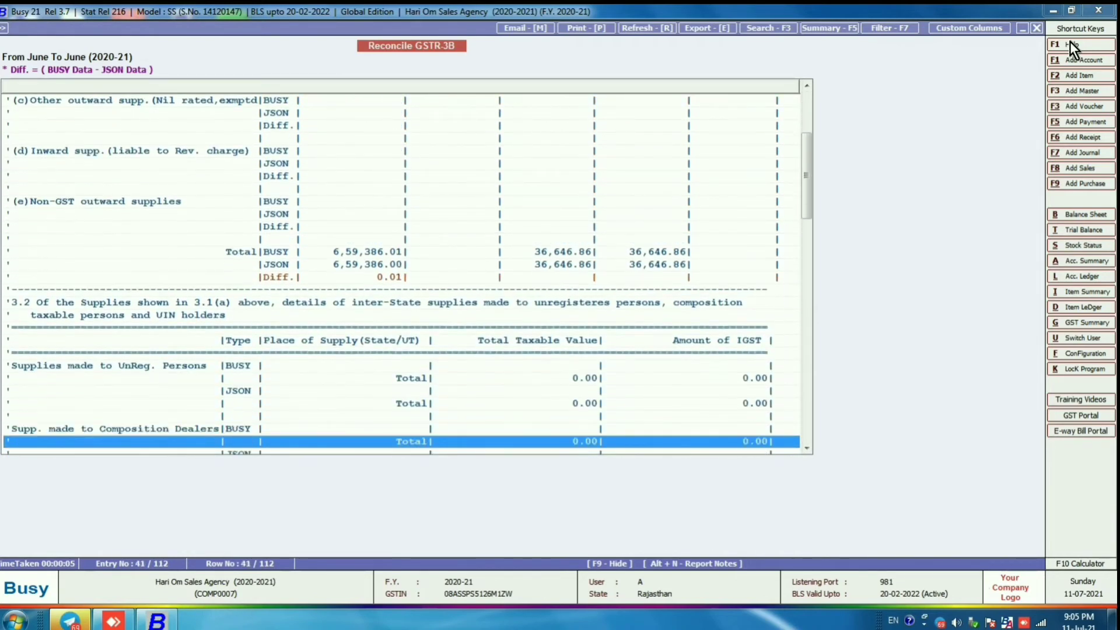
key("Down")
key("Down")
key("Down")
key("Down")
key("Down")
key("Down")
key("Down")
key("Down")
key("Down")
key("Down")
key("Down")
key("Down")
key("Down")
key("Down")
key("Down")
key("Down")
key("Down")
key("Down")
key("Down")
key("Down")
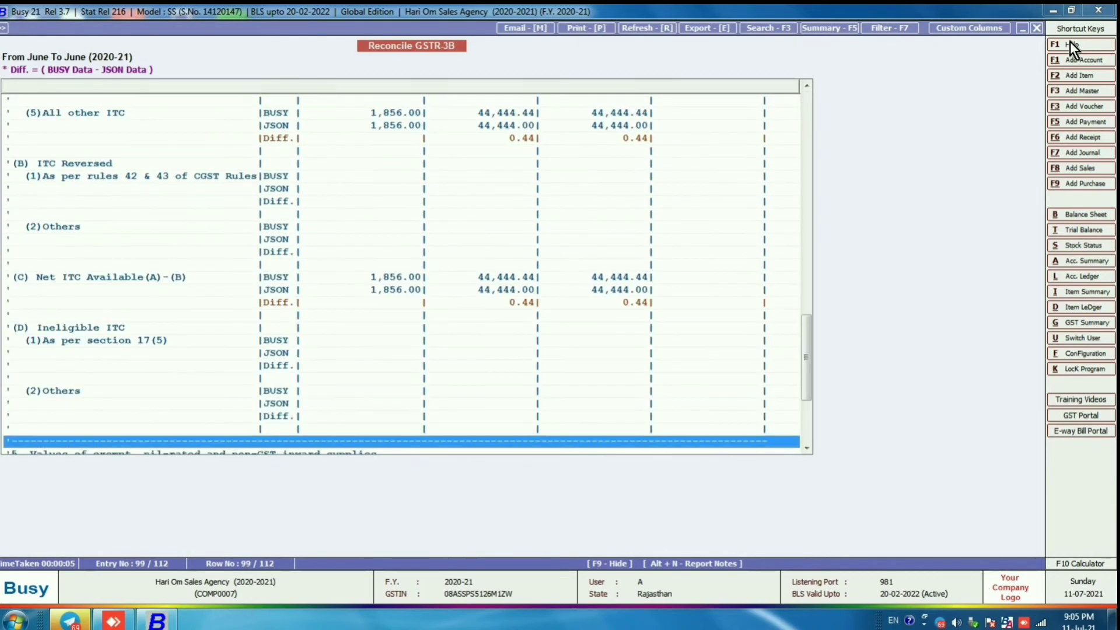
key("Up")
key("Up")
key("Up")
key("Up")
key("Up")
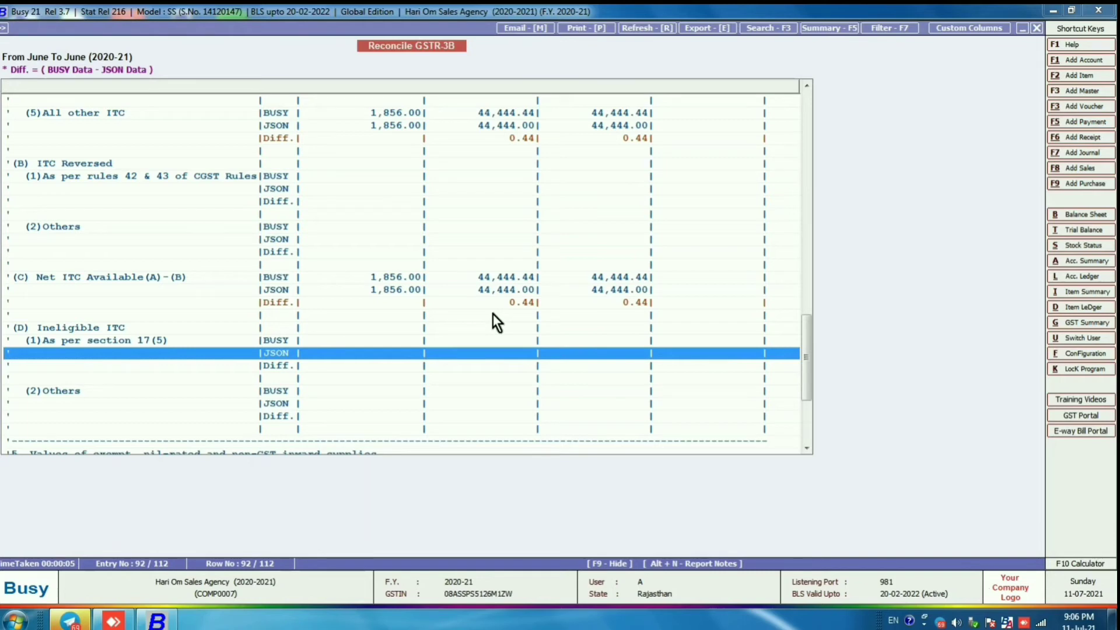
key("Escape")
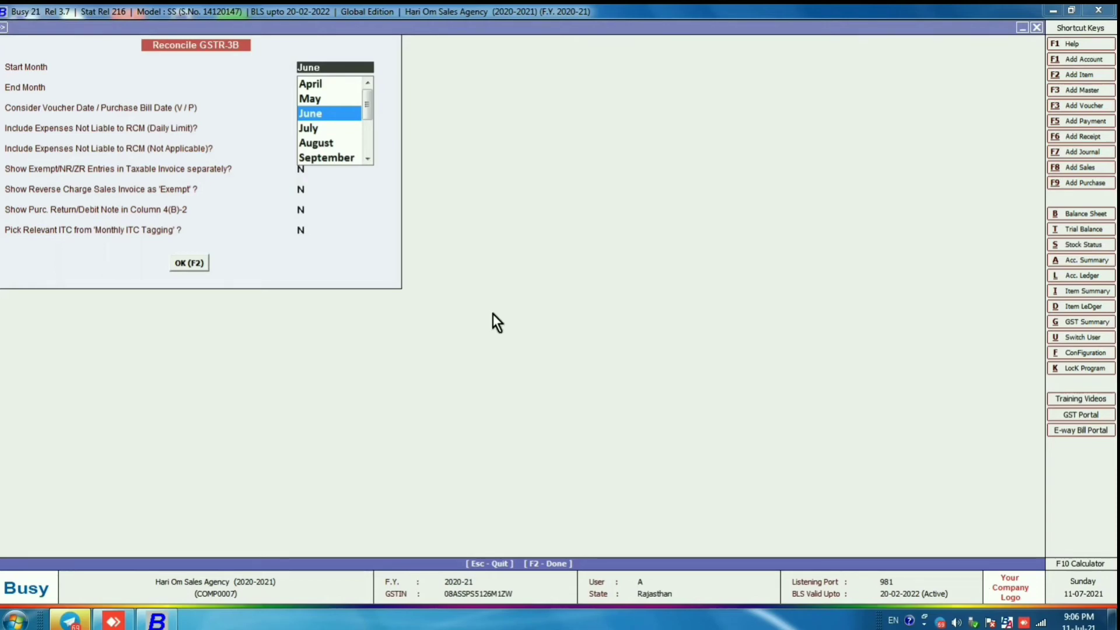
key("Escape")
key("Escape")
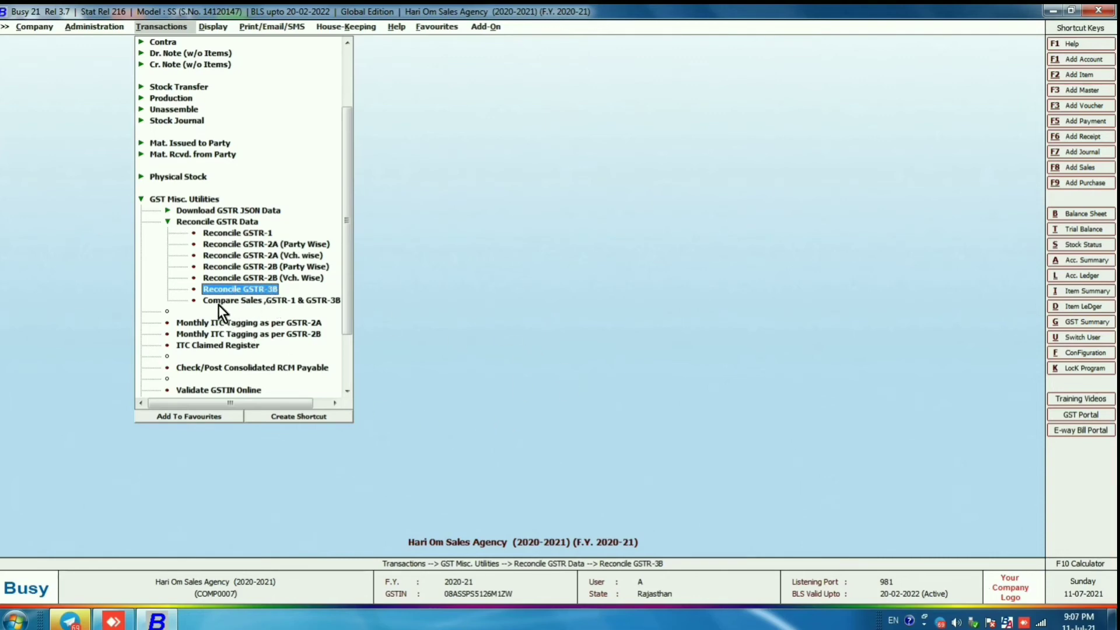
Step: Generate the Compare Sales, GSTR-1 & GSTR-3B report with Quarterly filing frequency and Ist as both start and end quarter
double_click(316, 301)
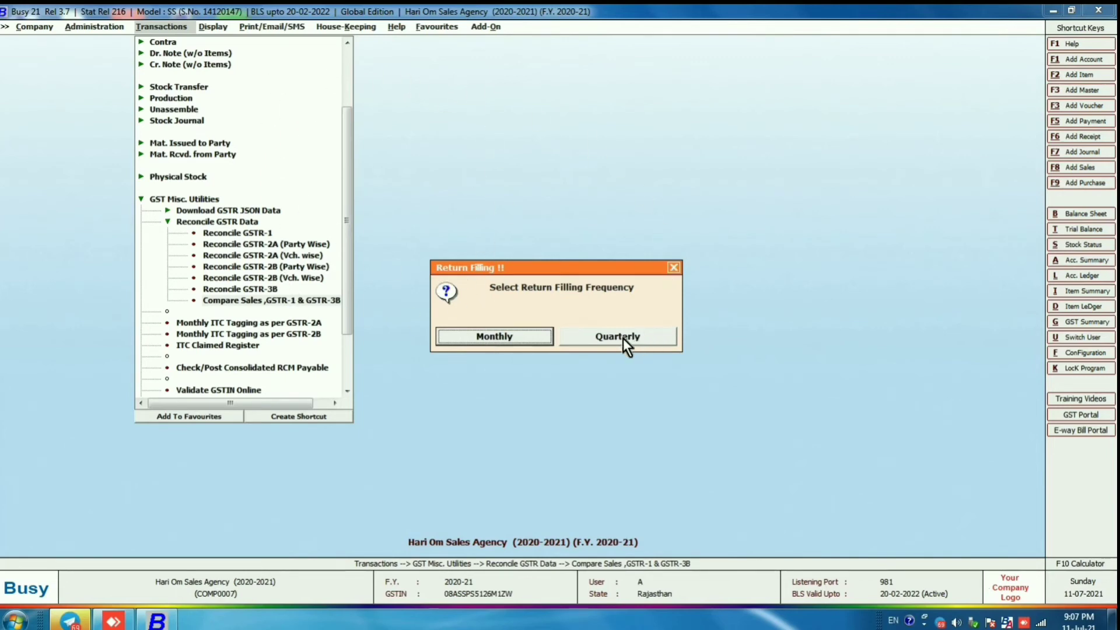
left_click(601, 336)
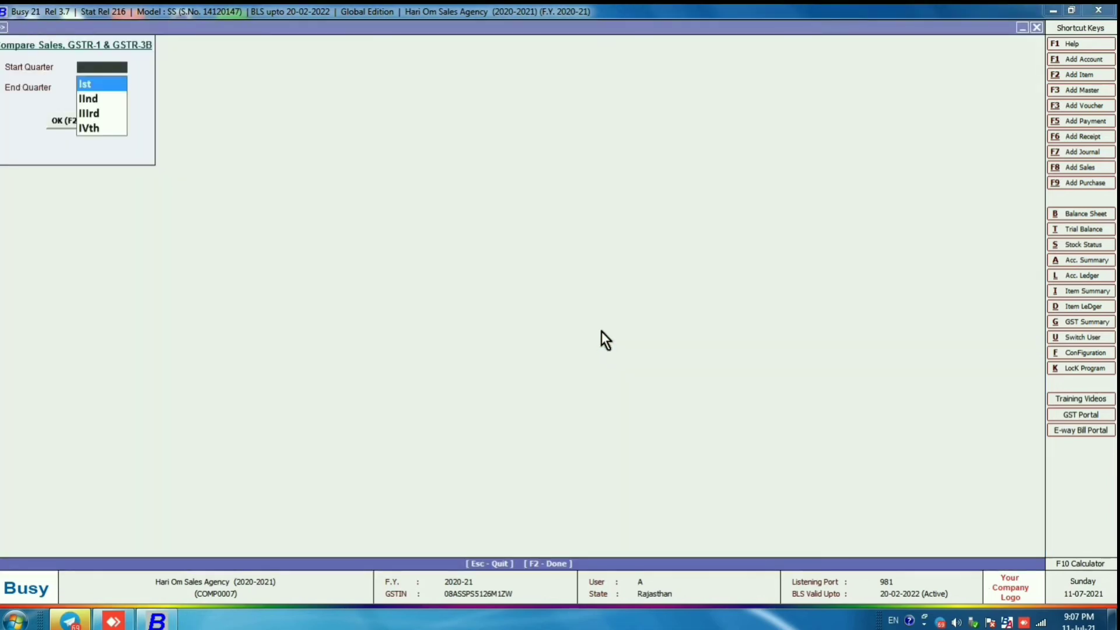
key("Return")
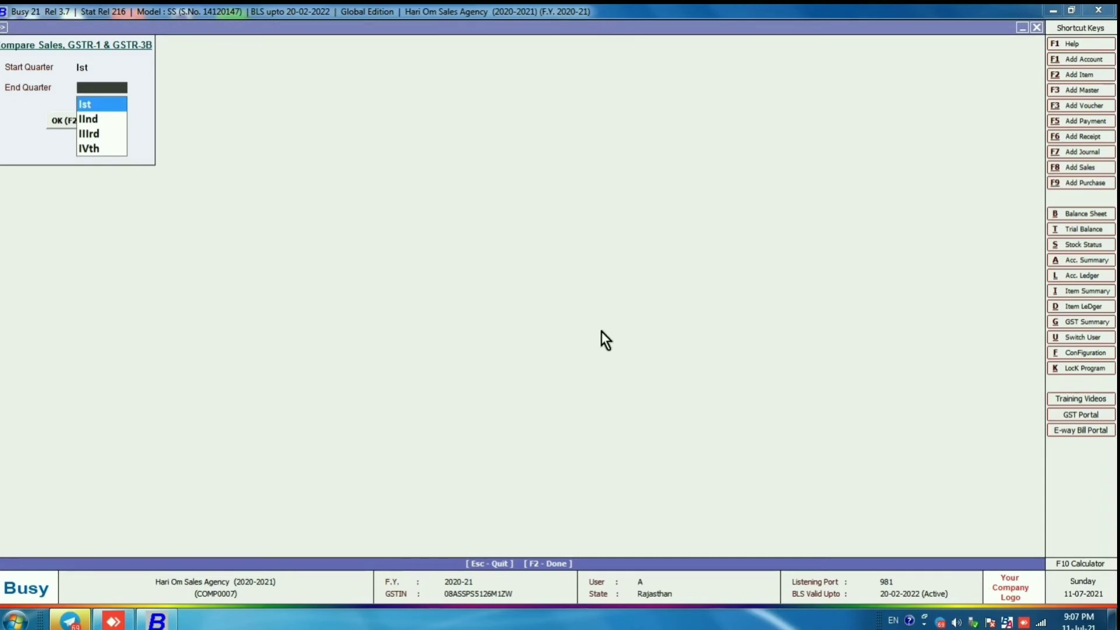
key("Return")
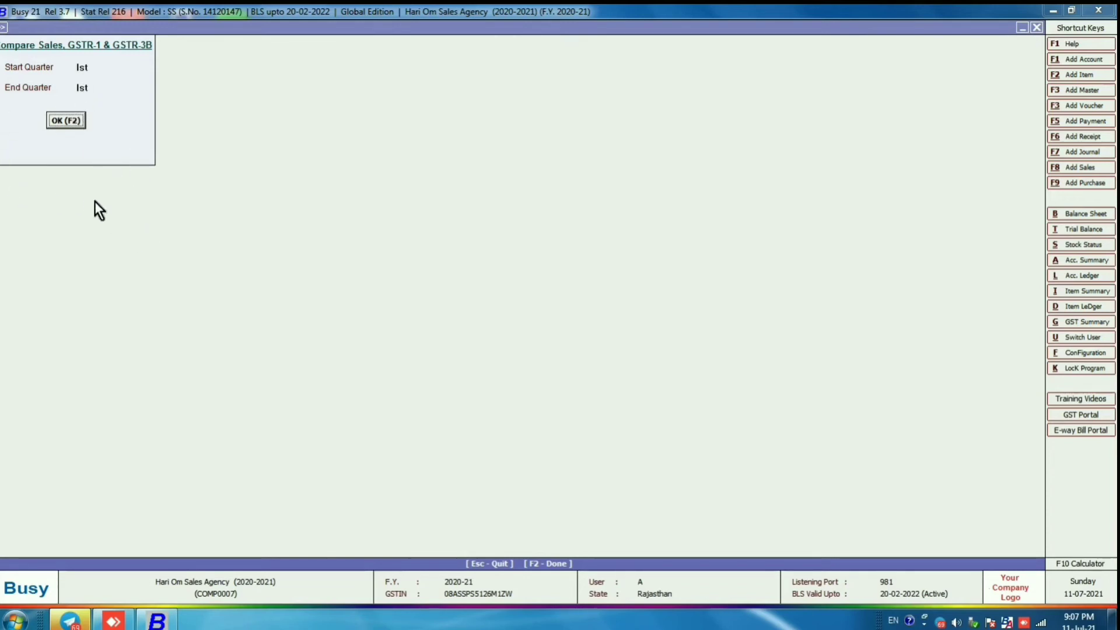
left_click(66, 122)
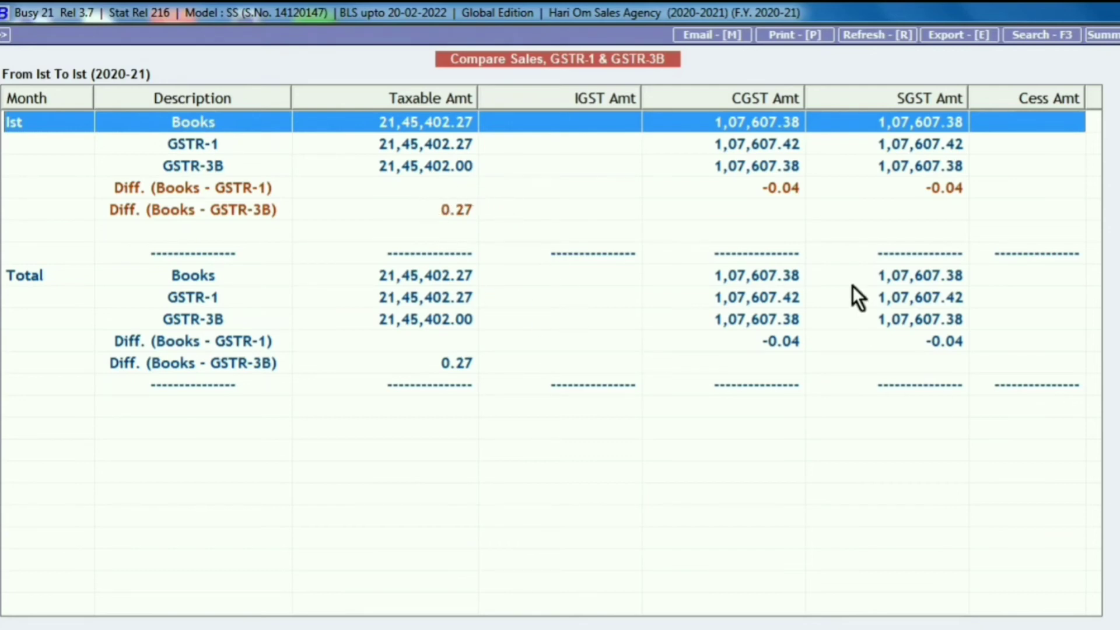
Step: Close the sales comparison report and regenerate it for the same Ist quarter
key("Escape")
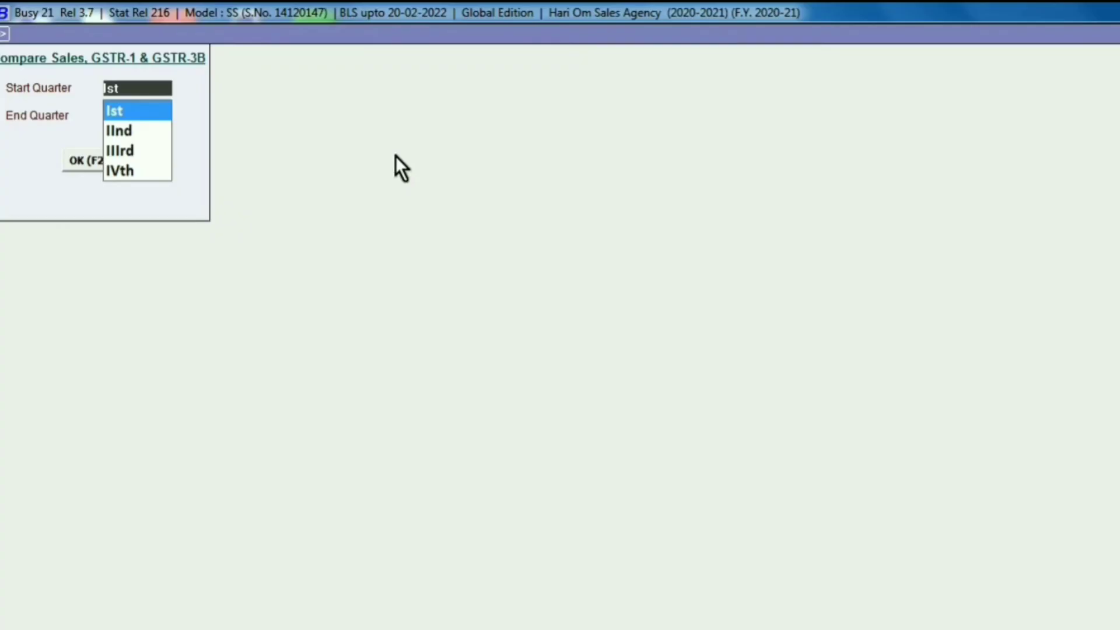
key("Return")
key("Return")
key("Return")
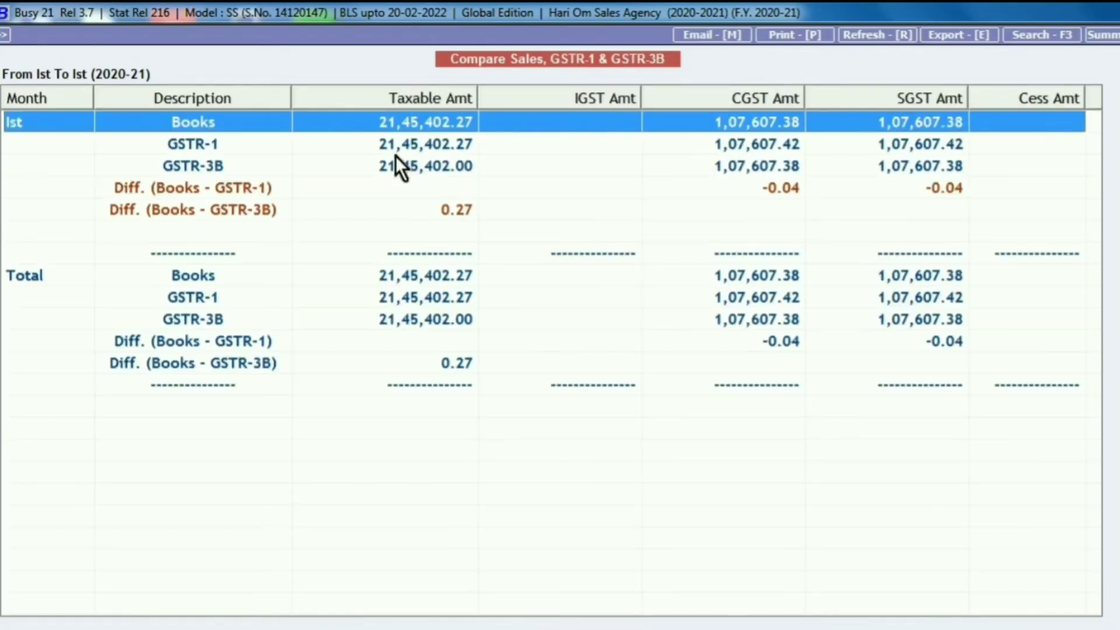